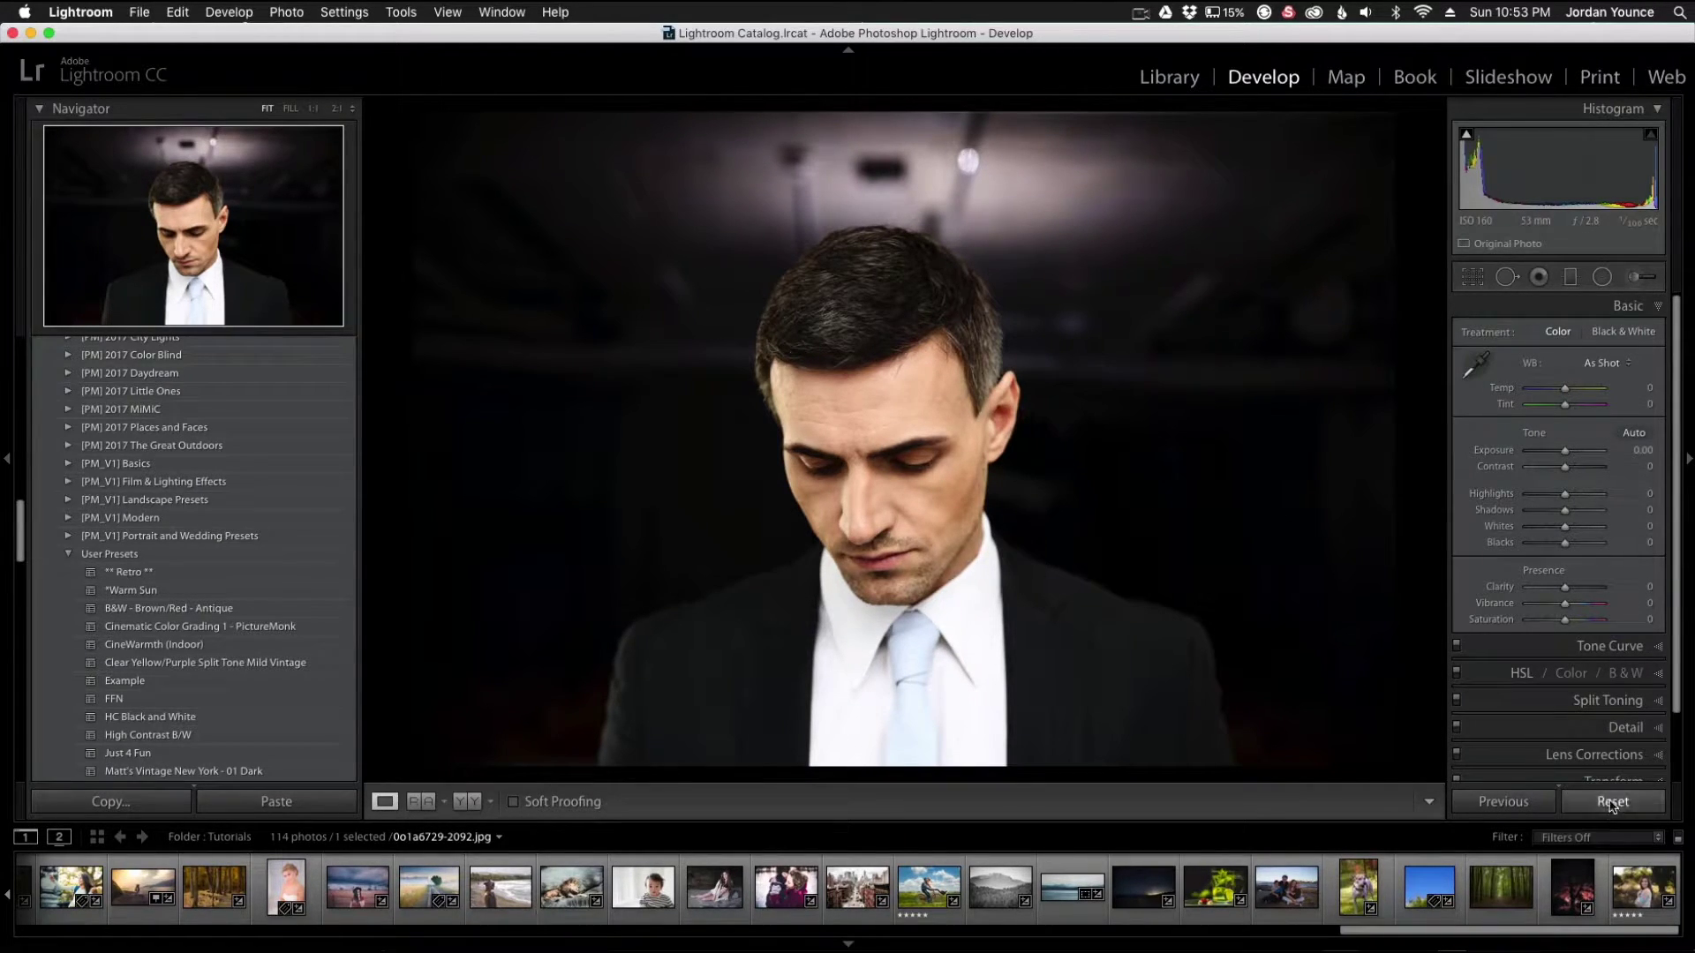
# In Camera Calibration, set the Shadows Tint to -6, Red Primary Hue to -14 and Red Primary Saturation to -64.
pyautogui.scroll(-3, 1571, 600)
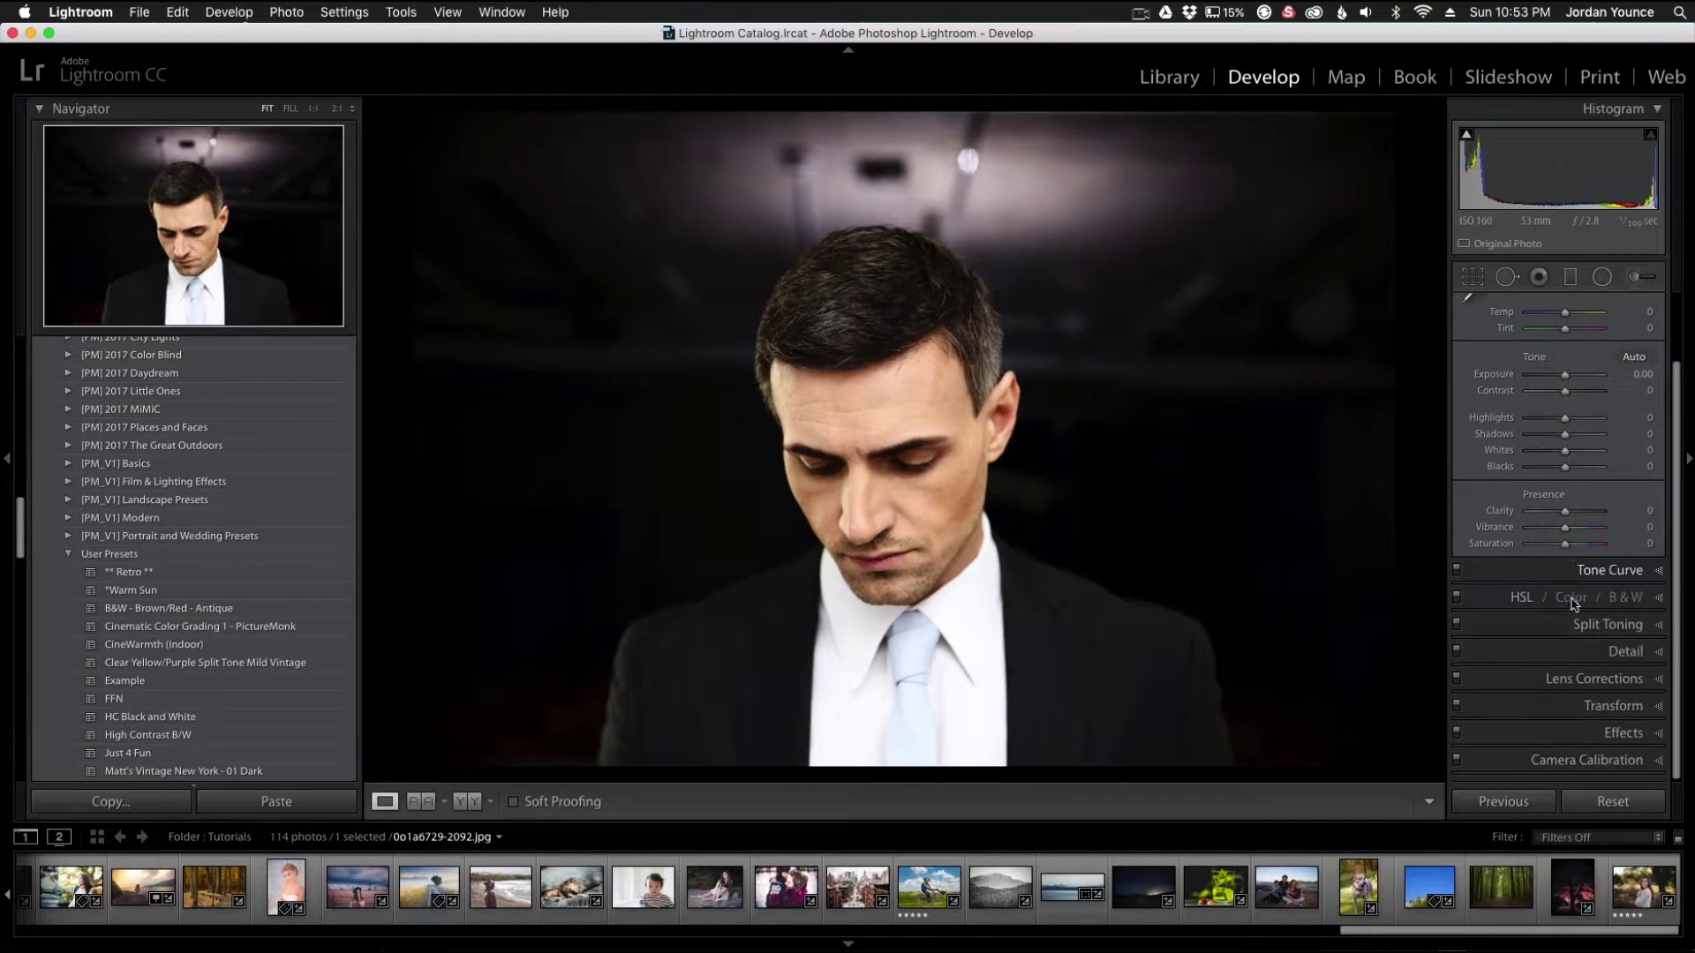
pyautogui.click(1624, 761)
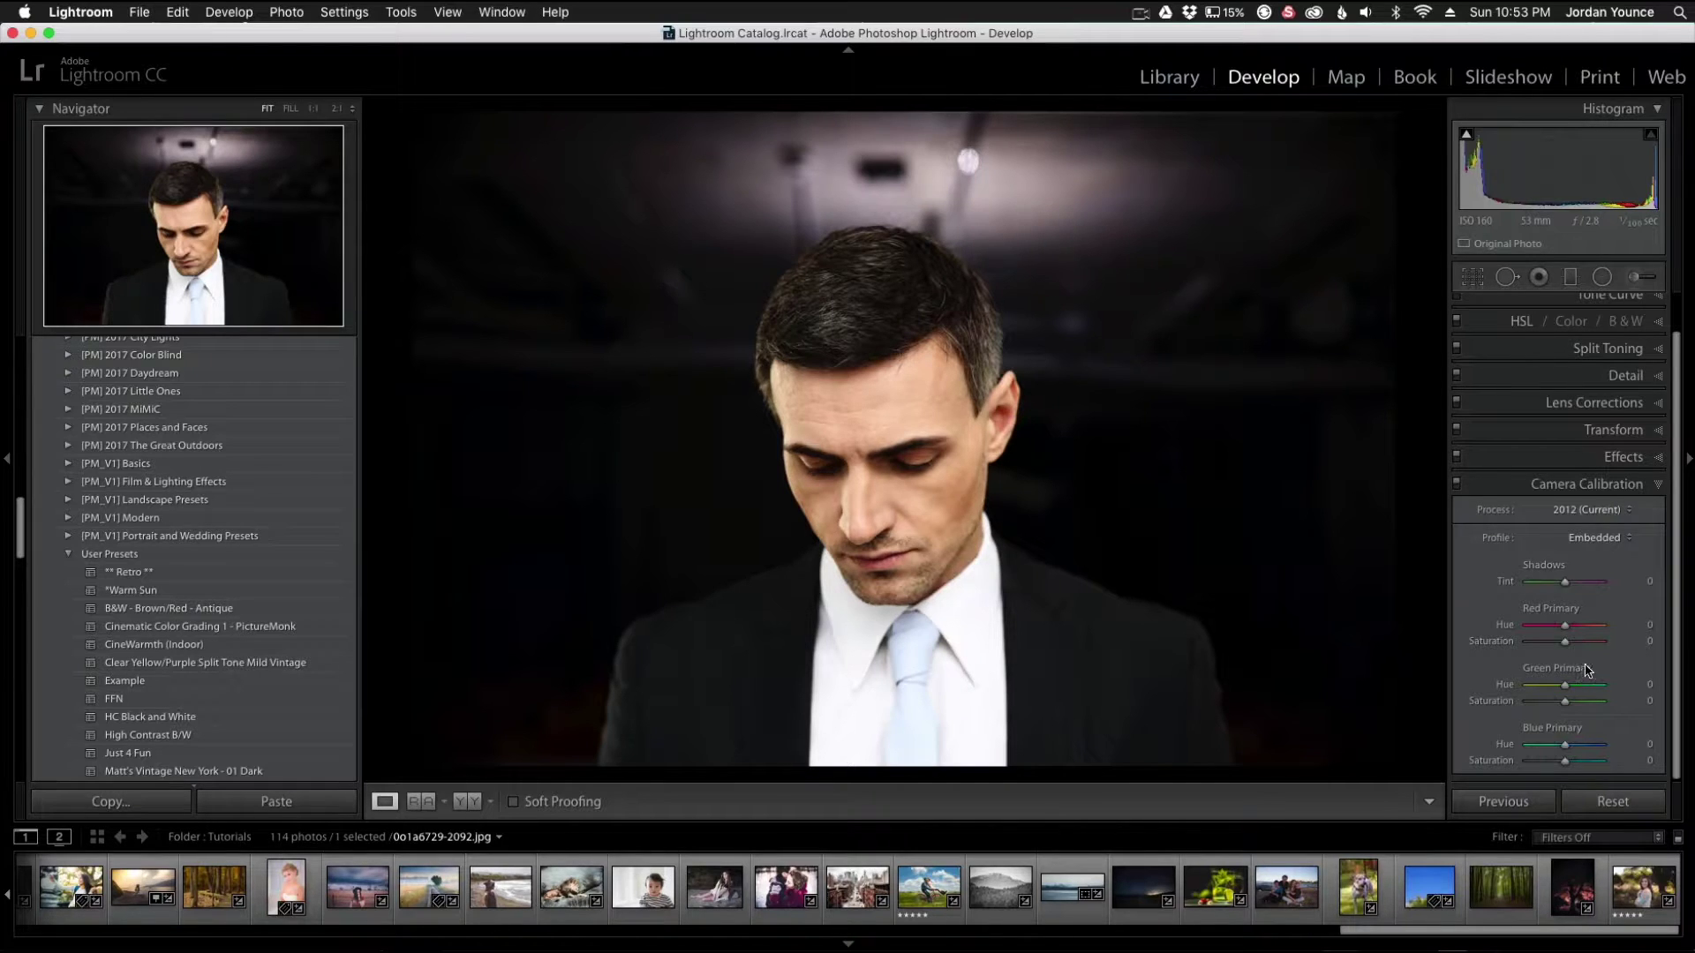
pyautogui.moveTo(1564, 587); pyautogui.dragTo(1560, 585)
pyautogui.moveTo(1563, 589); pyautogui.dragTo(1538, 587)
pyautogui.moveTo(1543, 586); pyautogui.dragTo(1561, 591)
pyautogui.moveTo(1565, 625)
pyautogui.mouseDown()
pyautogui.moveTo(1523, 625)
pyautogui.moveTo(1561, 634)
pyautogui.moveTo(1540, 643)
pyautogui.mouseUp()
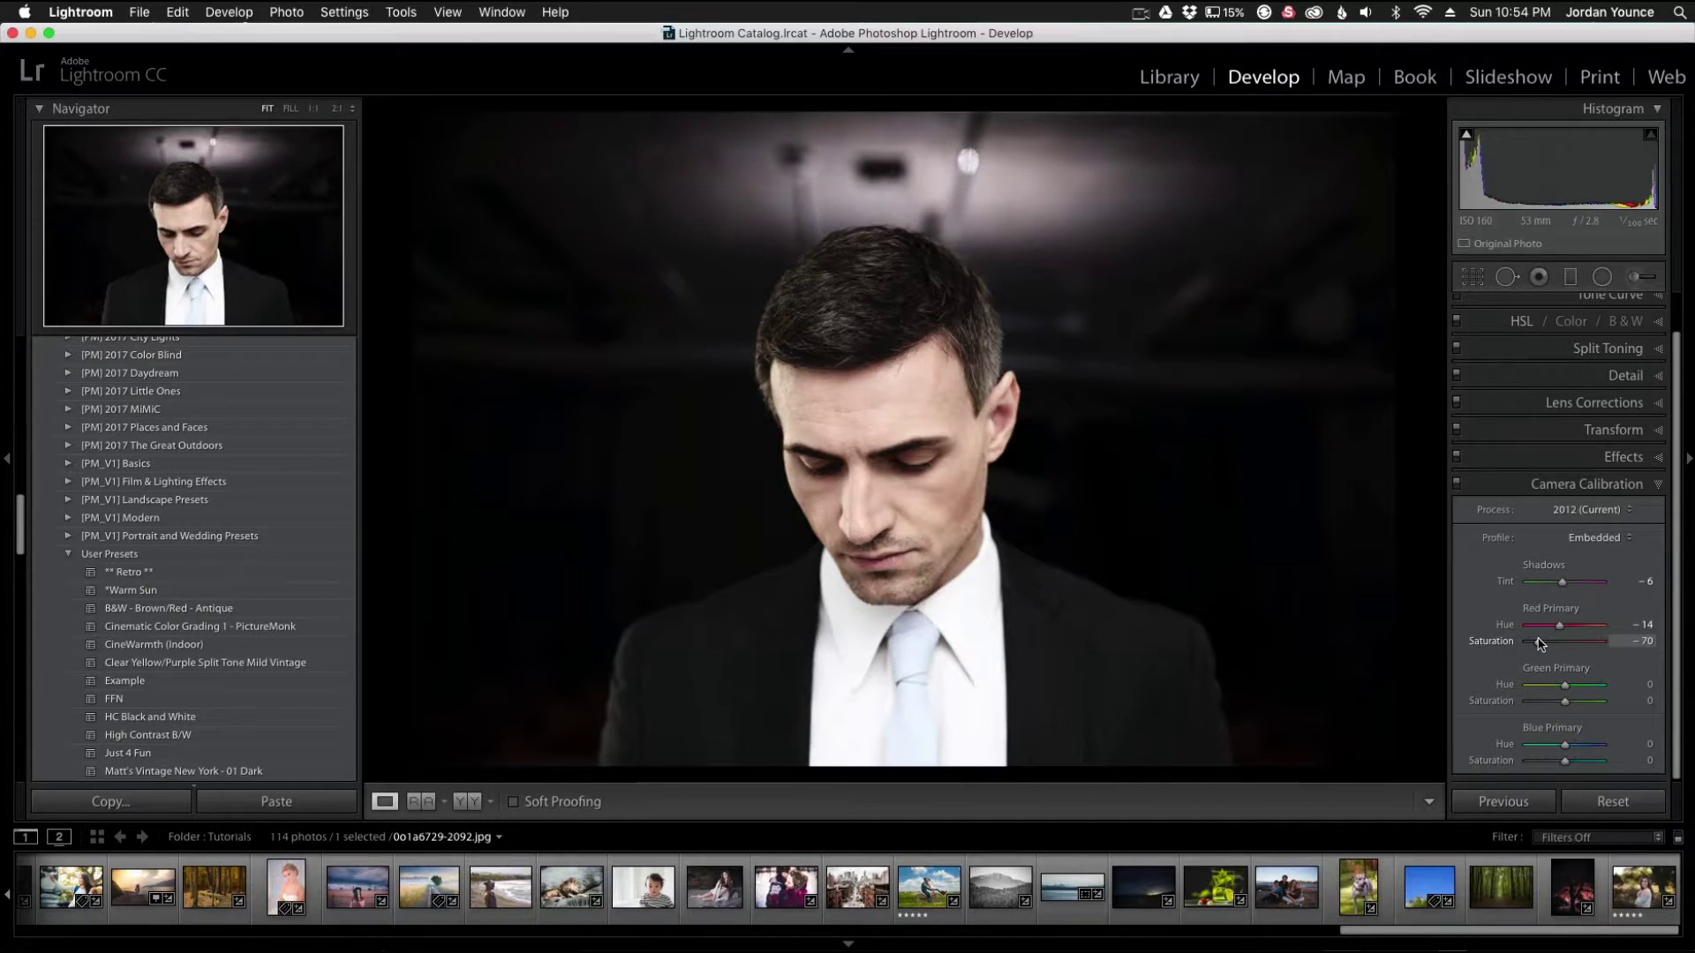
pyautogui.moveTo(1540, 644); pyautogui.dragTo(1543, 644)
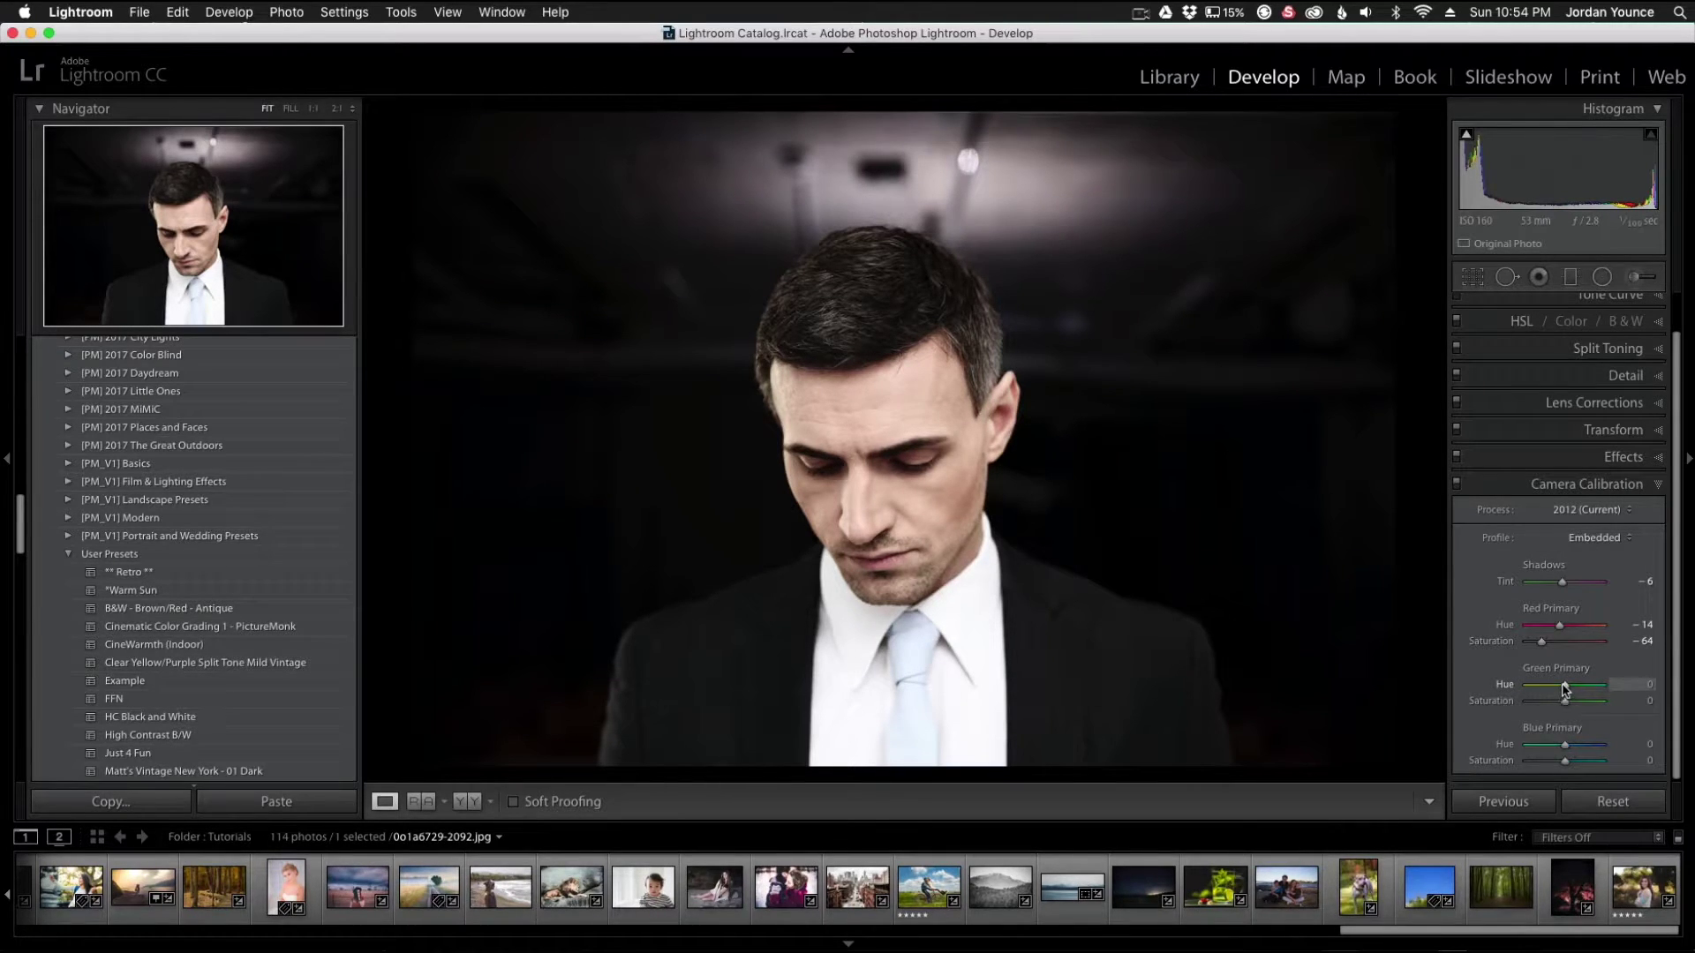
# Set Green Primary Hue to +27 and Saturation to +4, Blue Primary Hue to -12 and Saturation to +16, and compare before and after.
pyautogui.moveTo(1563, 685); pyautogui.dragTo(1574, 686)
pyautogui.moveTo(1566, 704); pyautogui.dragTo(1569, 705)
pyautogui.moveTo(1566, 745); pyautogui.dragTo(1546, 746)
pyautogui.moveTo(1551, 749); pyautogui.dragTo(1559, 743)
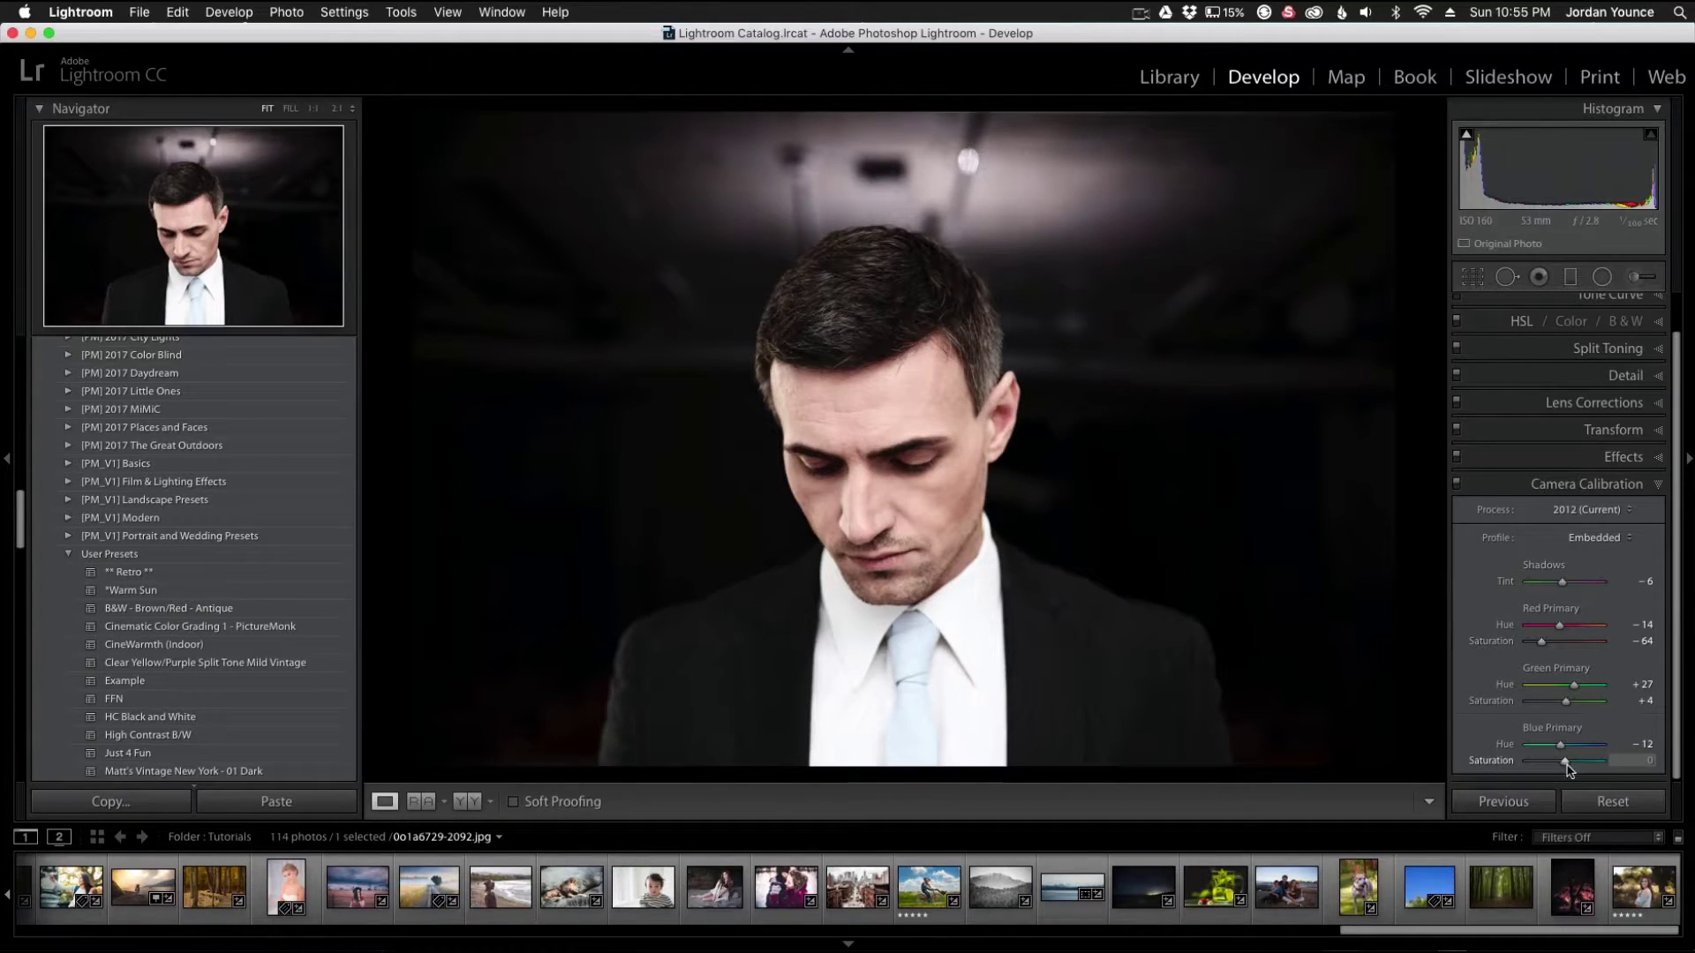
pyautogui.moveTo(1568, 766); pyautogui.dragTo(1569, 761)
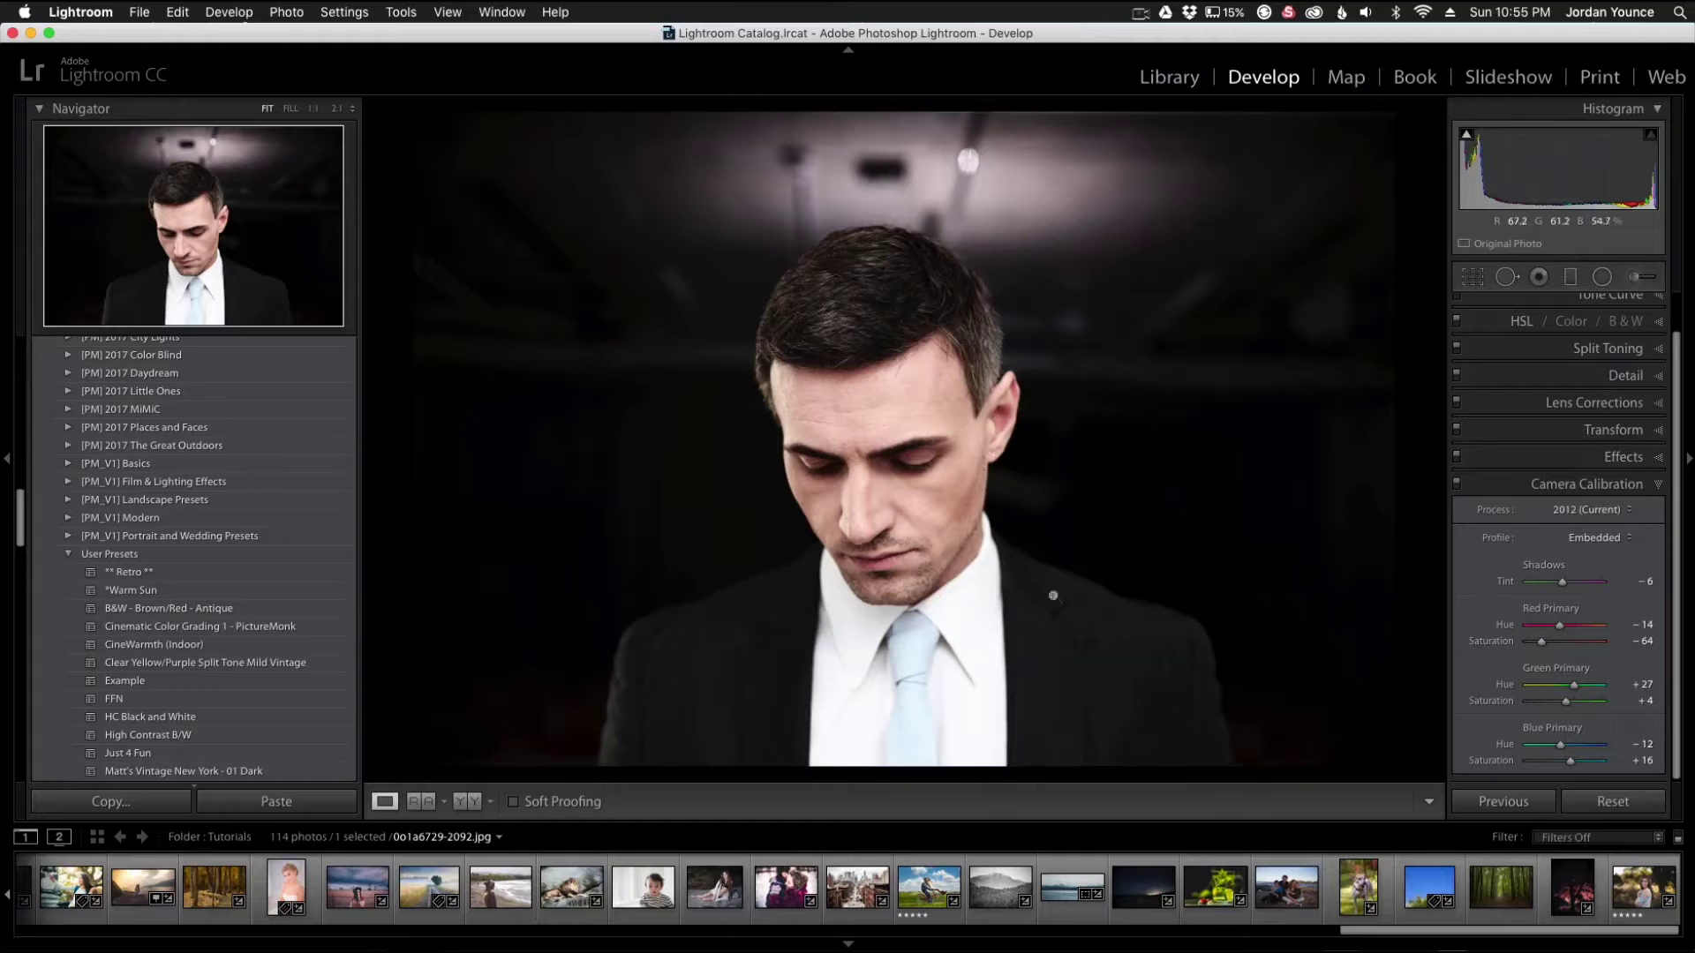
pyautogui.click(467, 802)
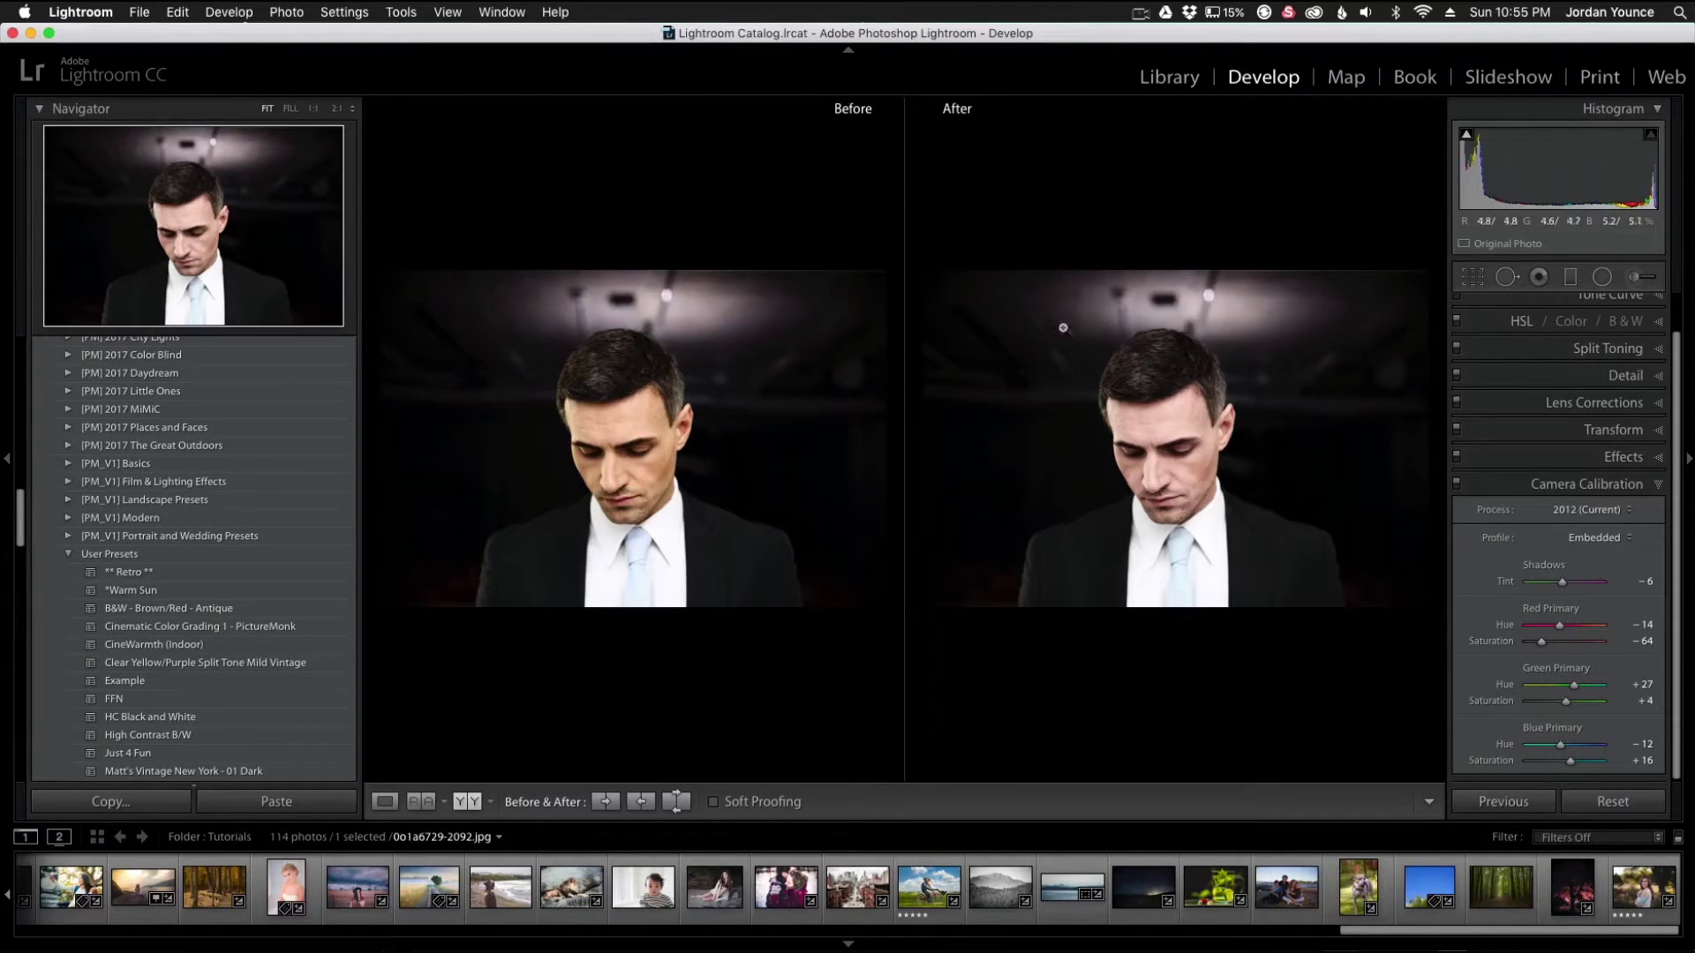
pyautogui.click(384, 803)
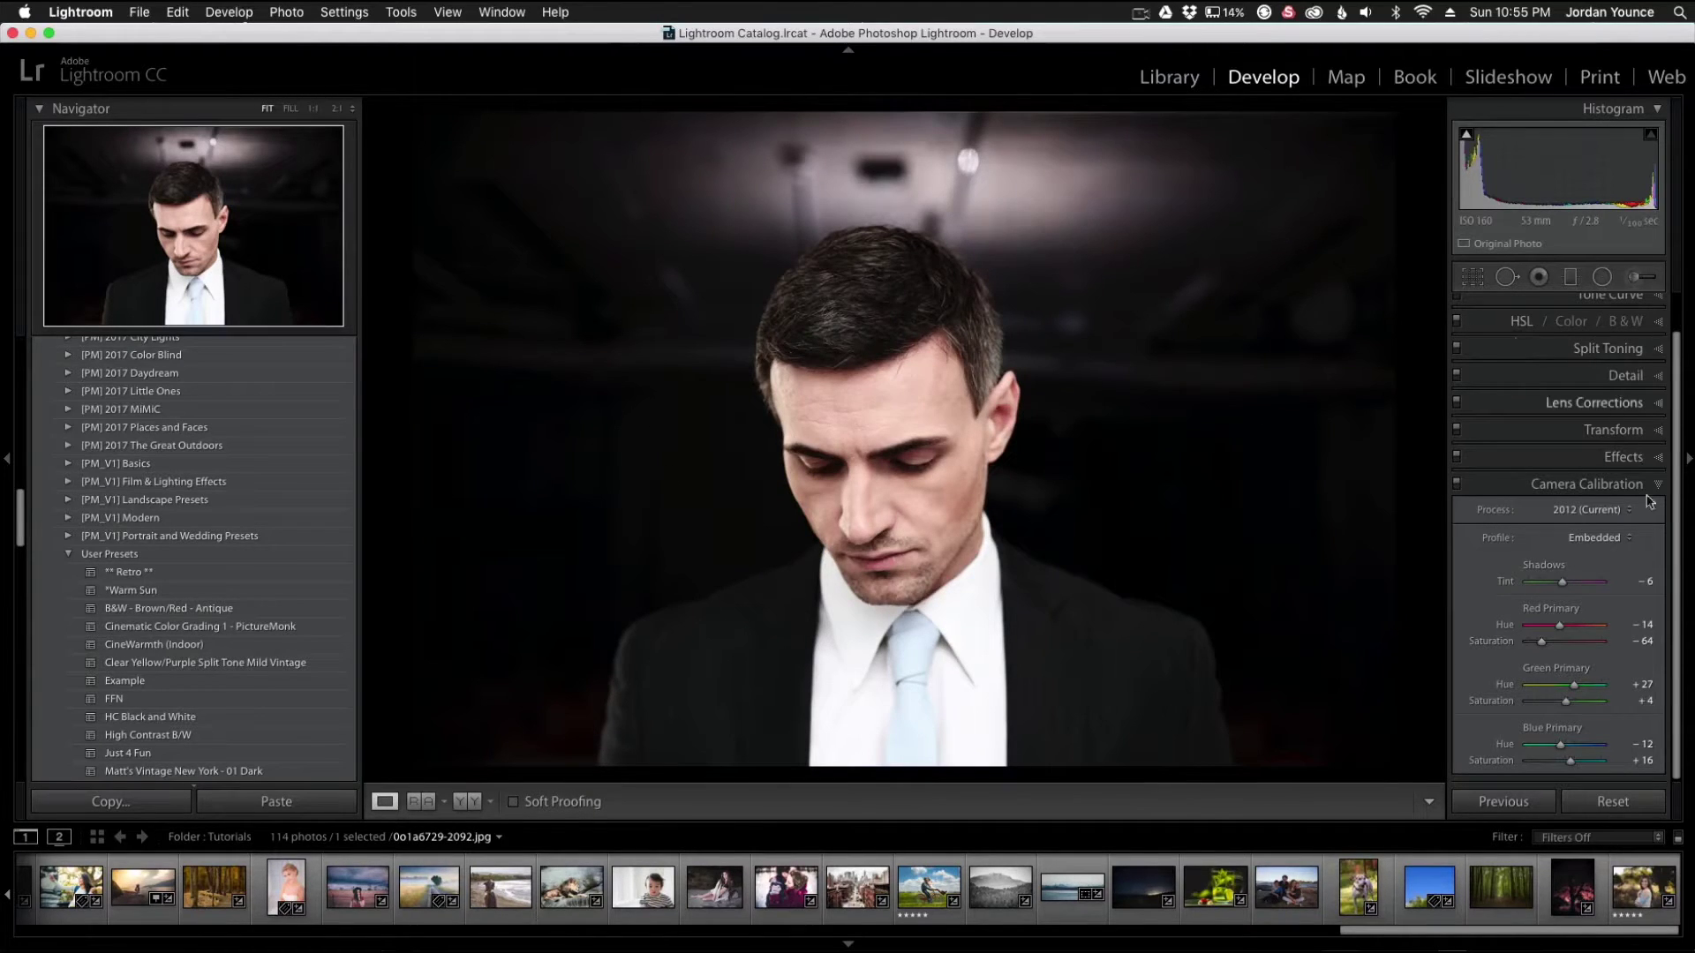
# In the Basic adjustments, set Highlights to -30, Shadows to +29, Whites to +17, Temp to -12 and Contrast to -7.
pyautogui.scroll(2, 1638, 454)
pyautogui.click(1634, 307)
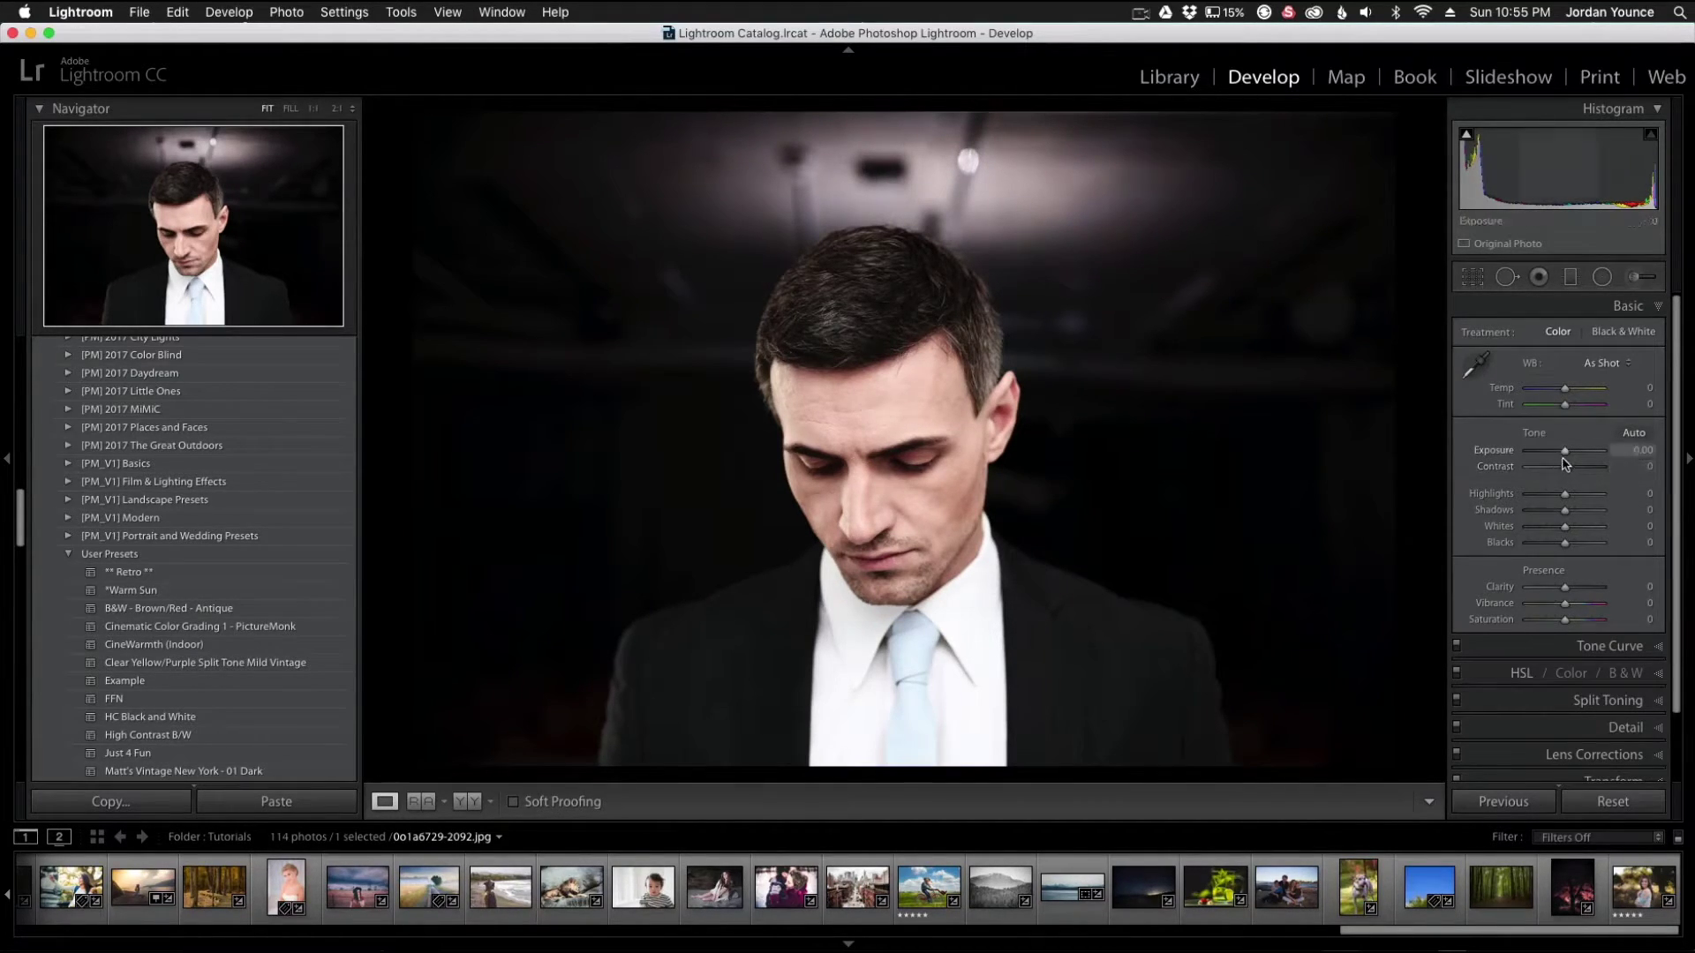
pyautogui.moveTo(1565, 493); pyautogui.dragTo(1569, 528)
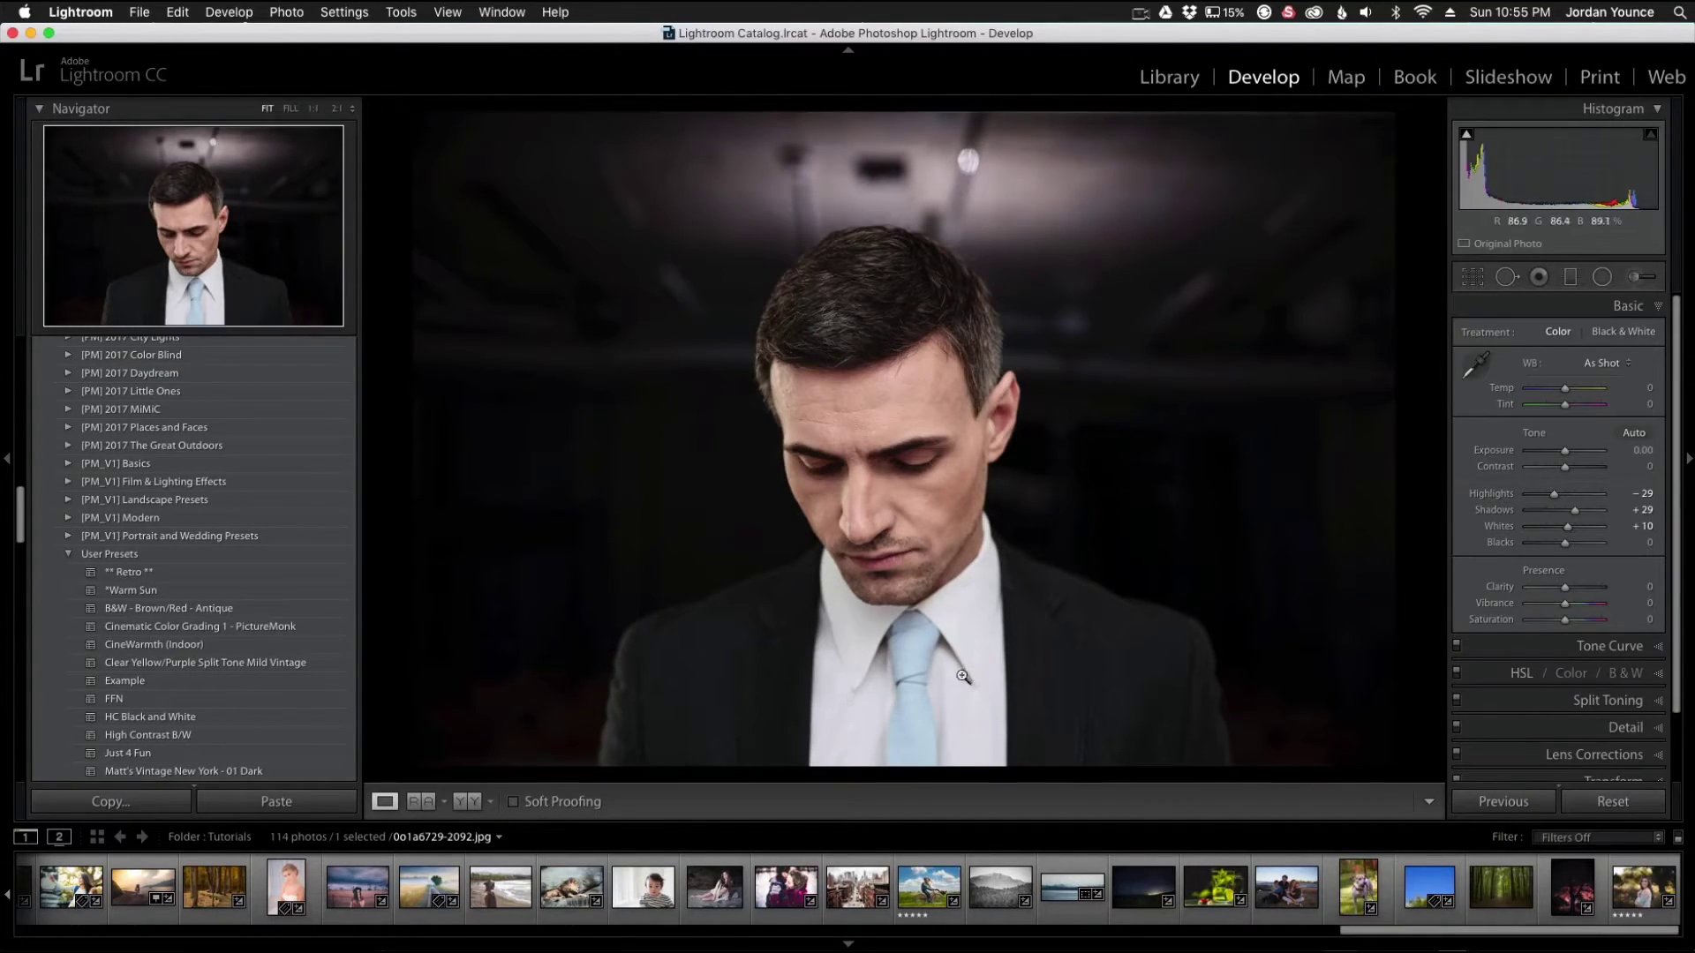
pyautogui.moveTo(1567, 528); pyautogui.dragTo(1571, 530)
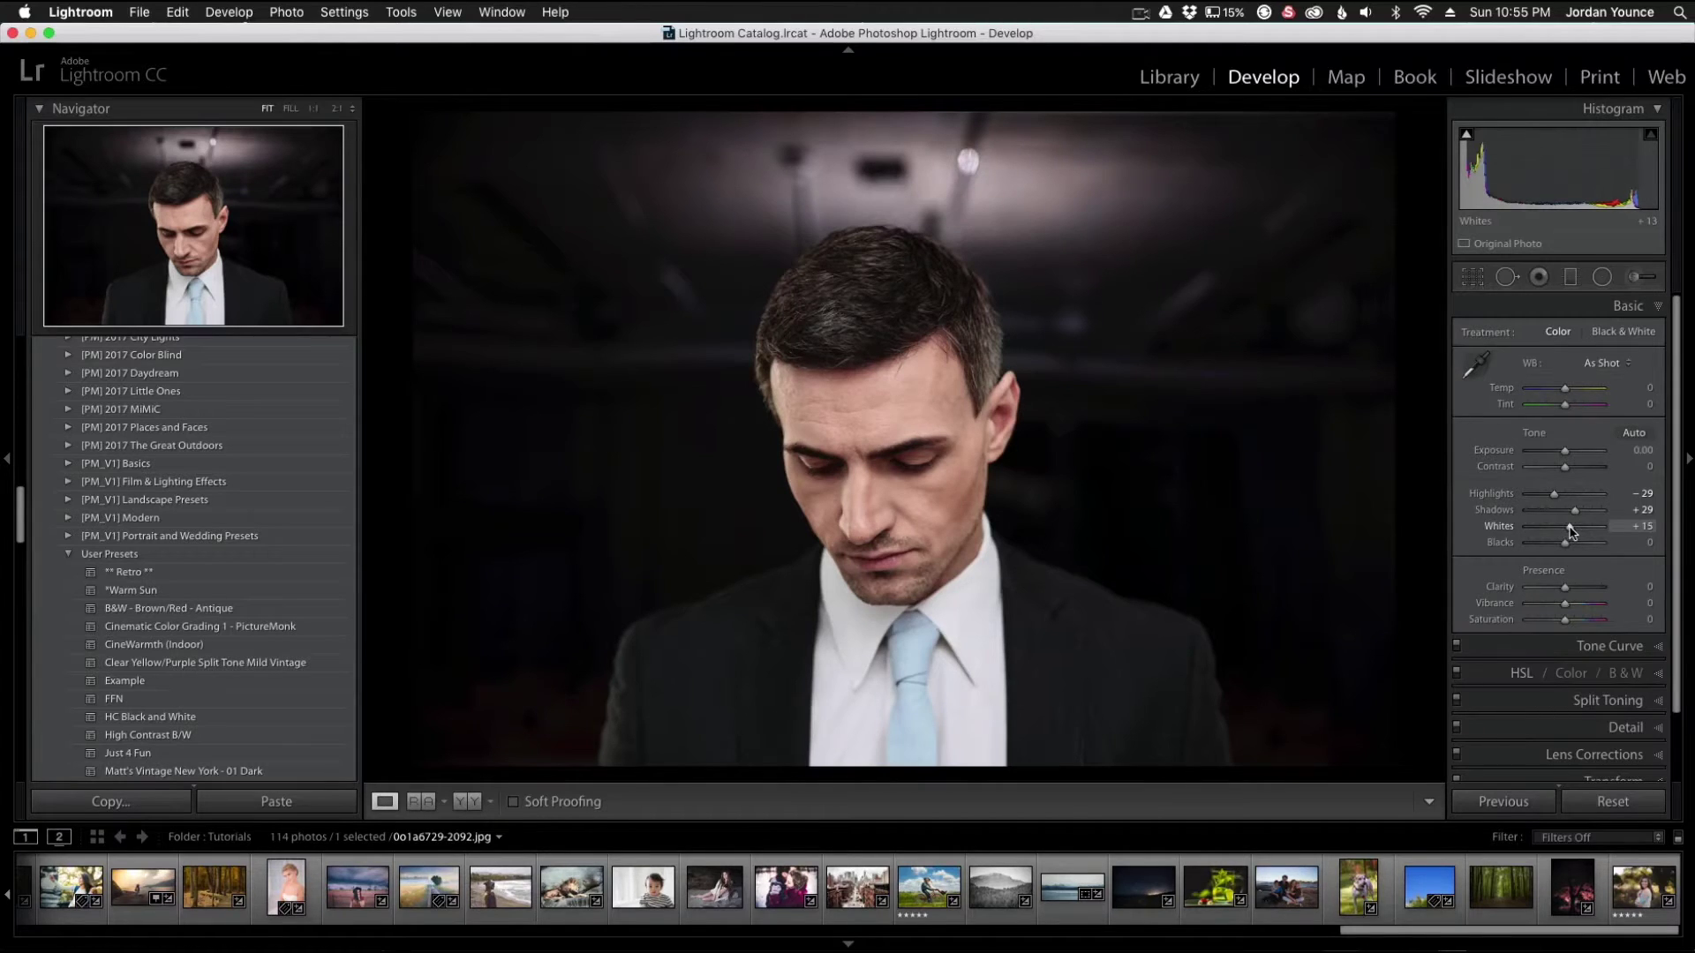
pyautogui.moveTo(1548, 499); pyautogui.dragTo(1554, 499)
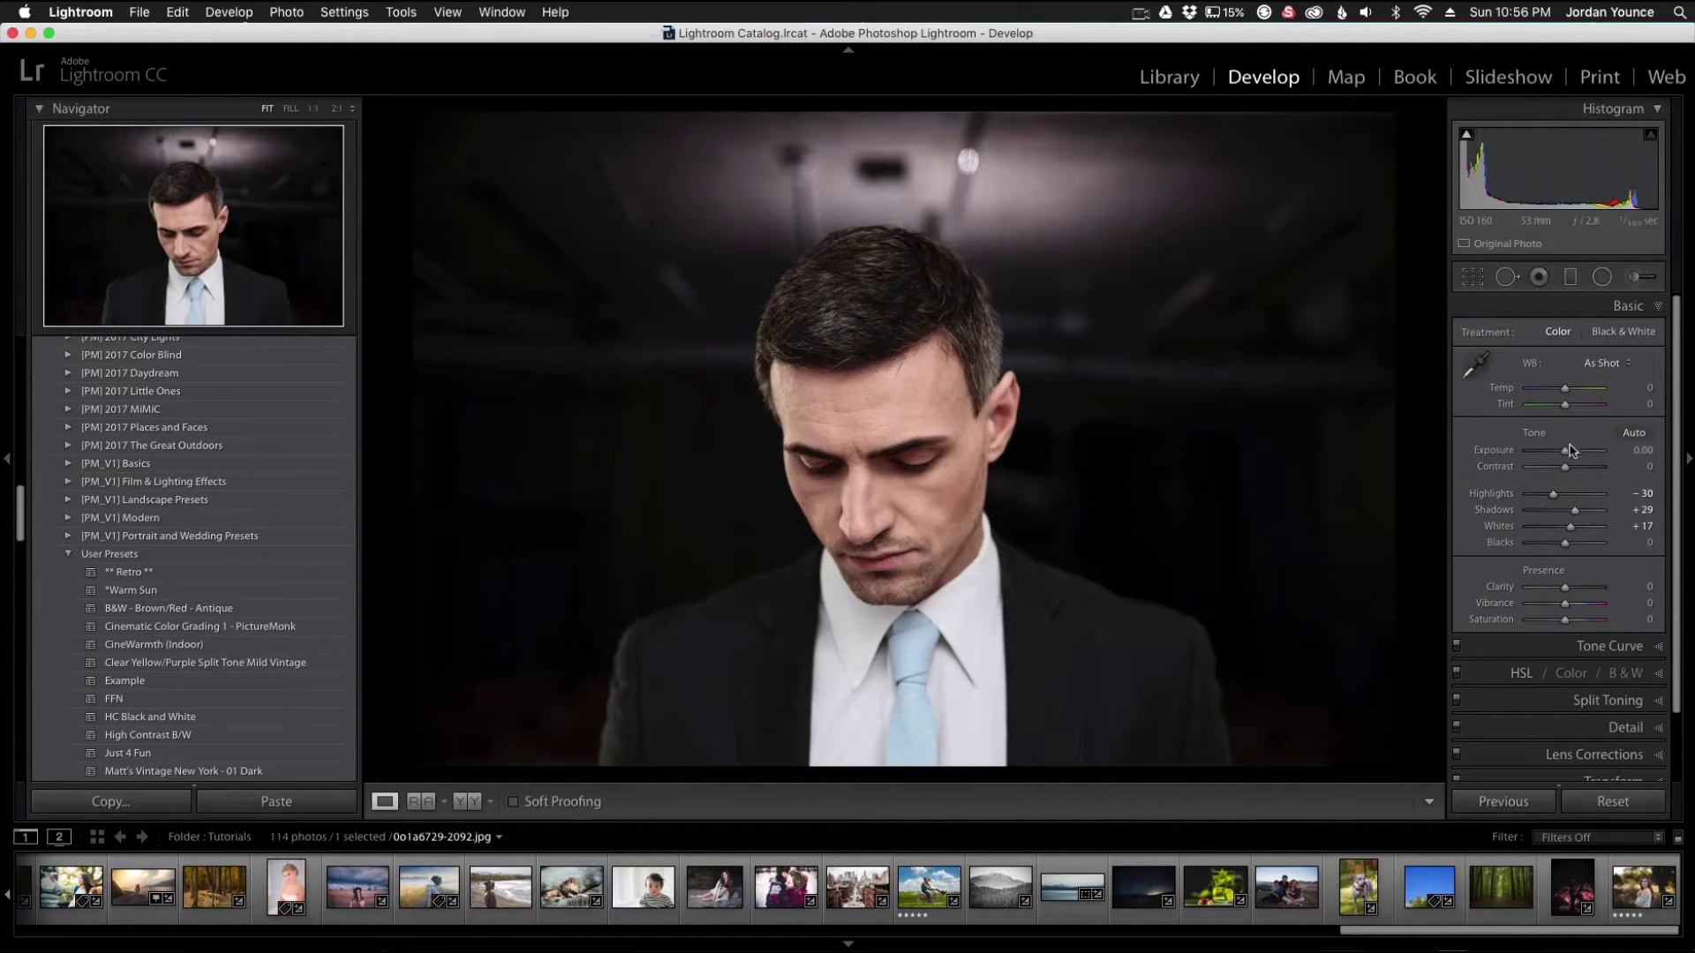
pyautogui.moveTo(1565, 389); pyautogui.dragTo(1564, 391)
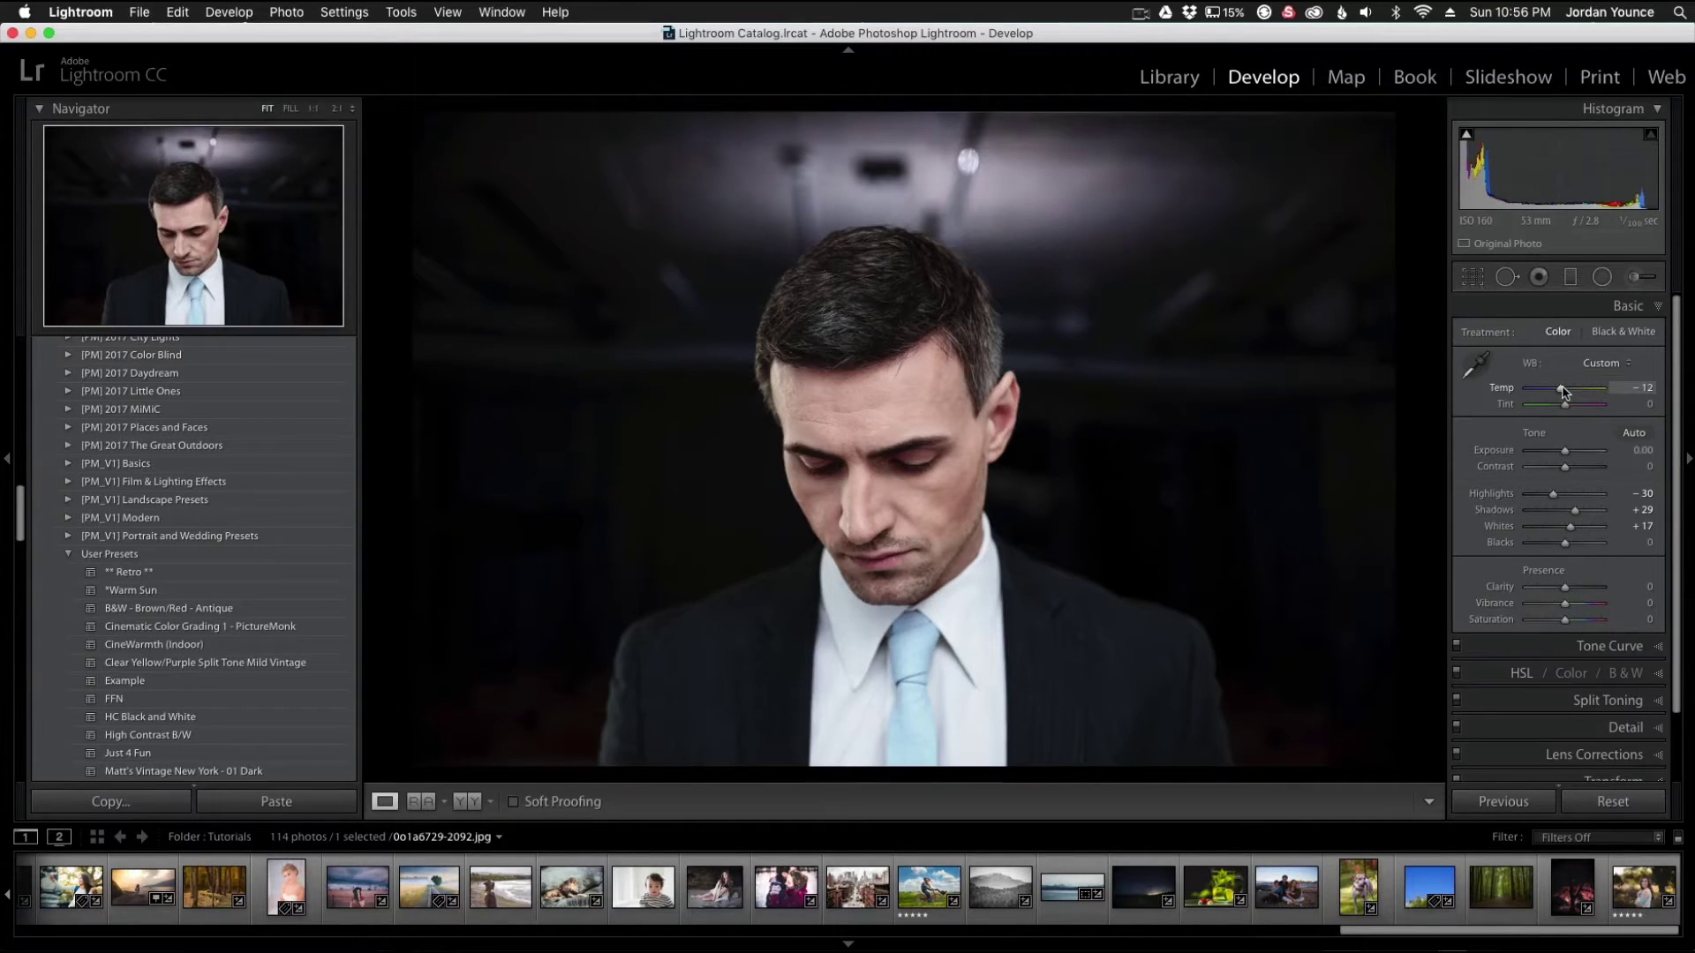
pyautogui.moveTo(1567, 468); pyautogui.dragTo(1554, 487)
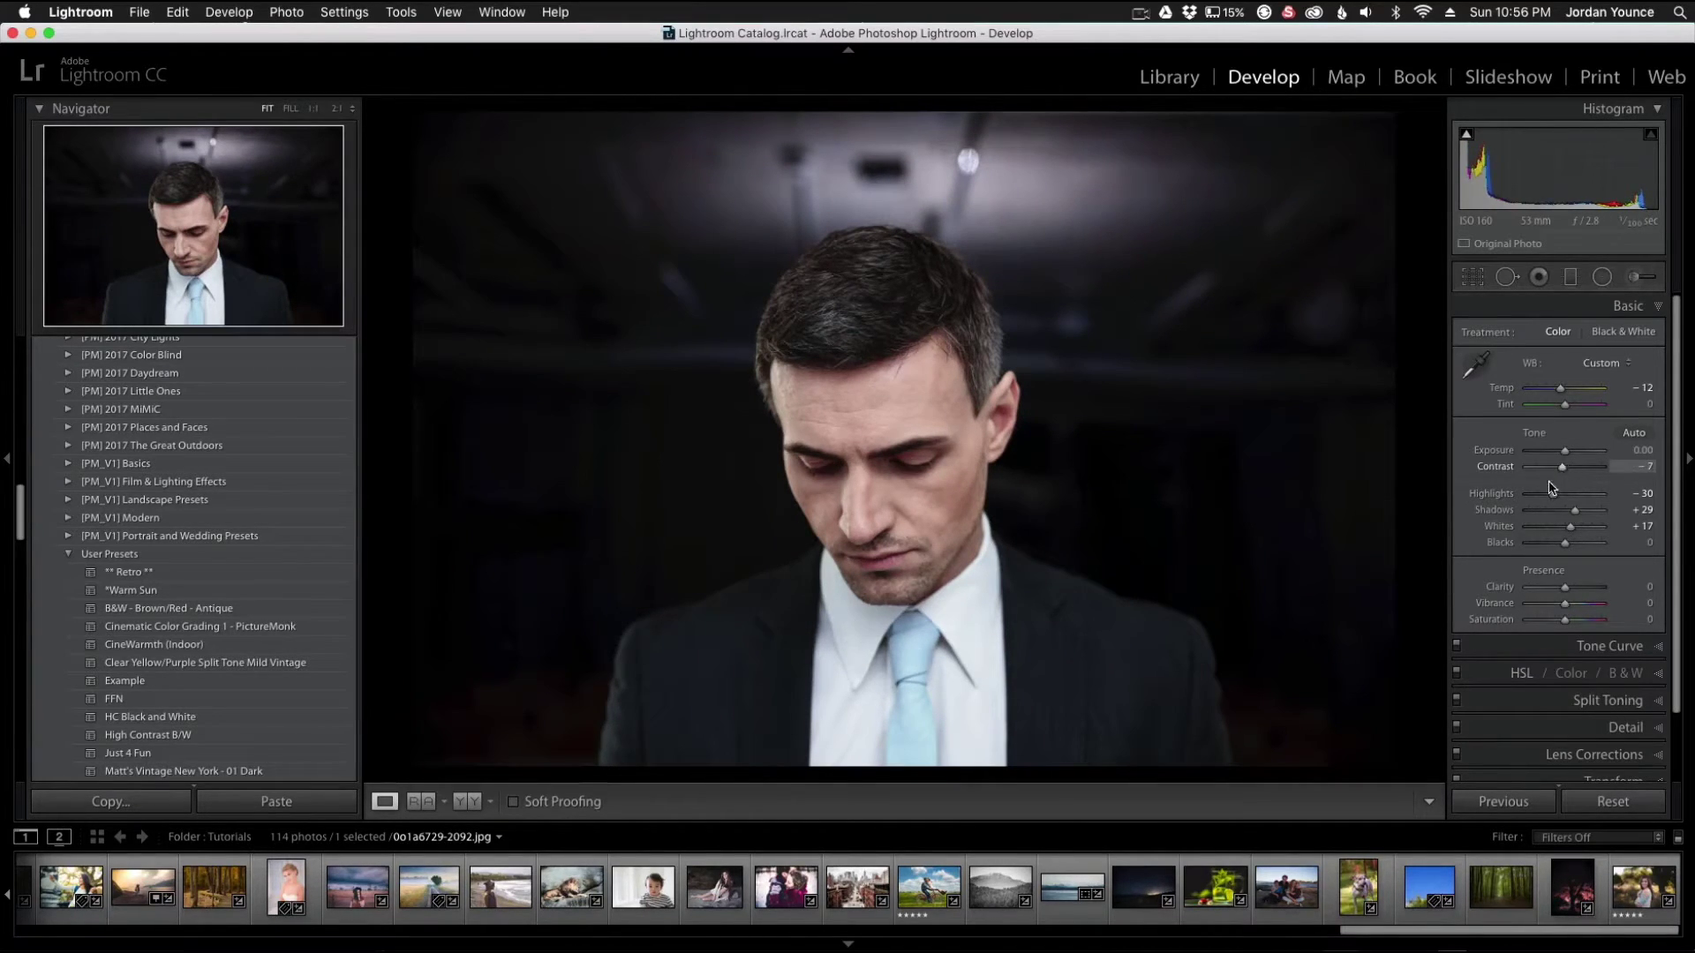
# Add a point in the lower quarter of the RGB tone curve and slightly lift the black point for a faded look.
pyautogui.click(1602, 645)
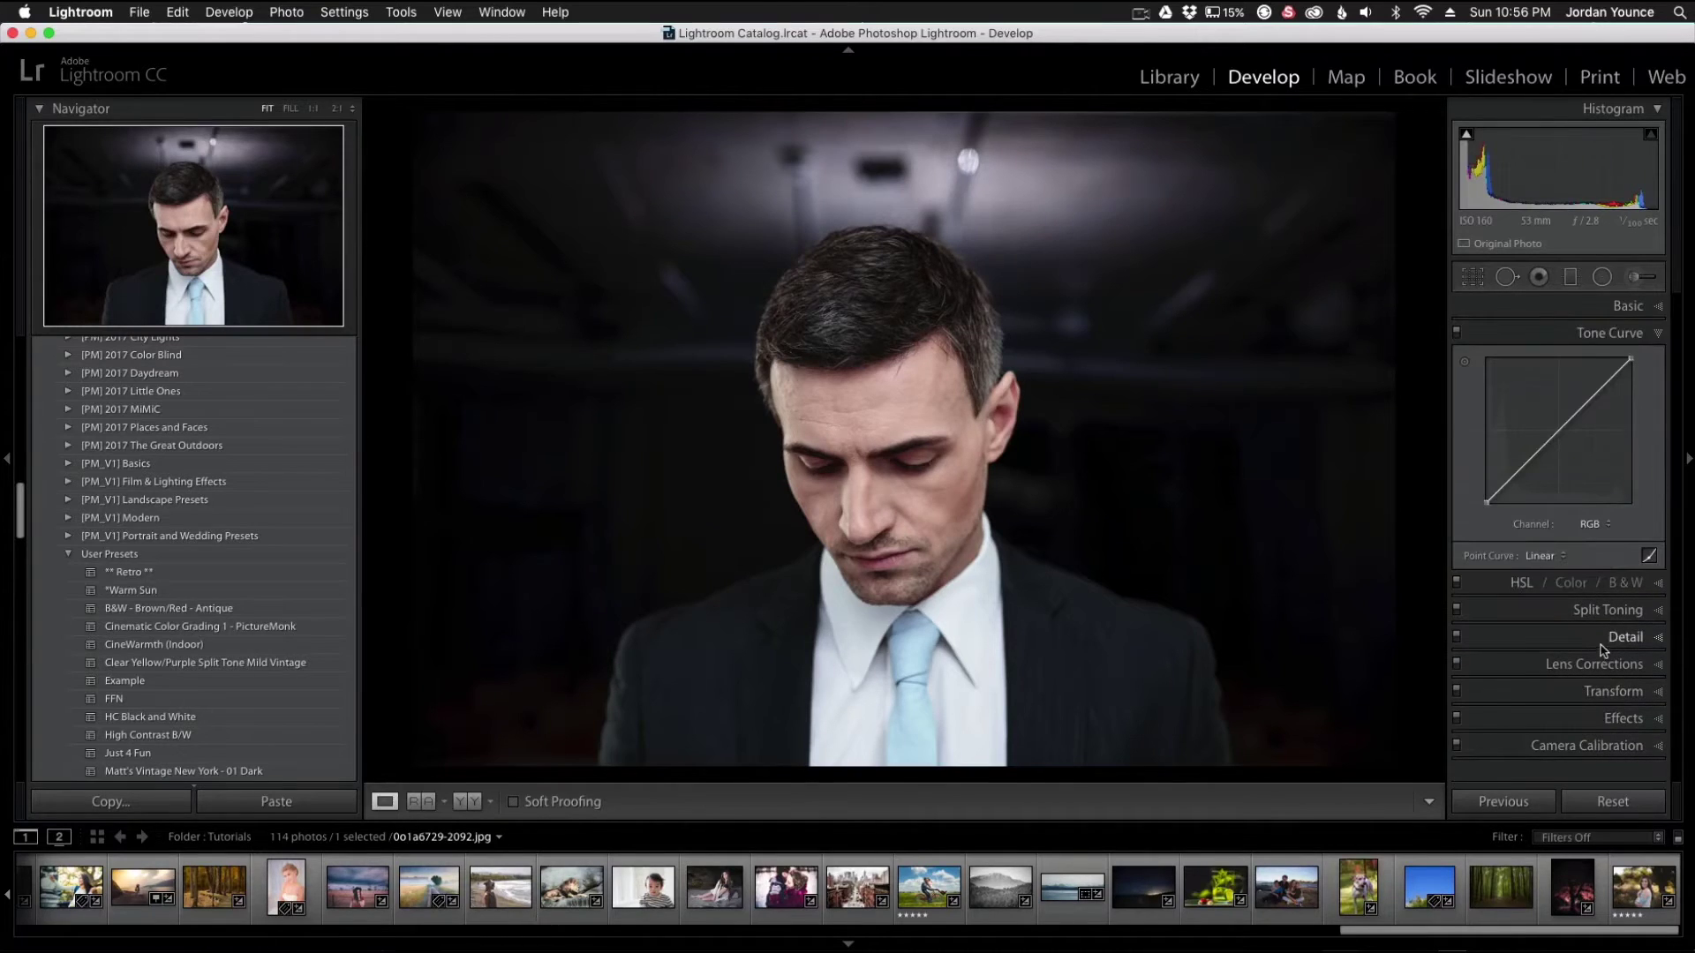
pyautogui.click(1520, 468)
pyautogui.moveTo(1487, 502); pyautogui.dragTo(1521, 471)
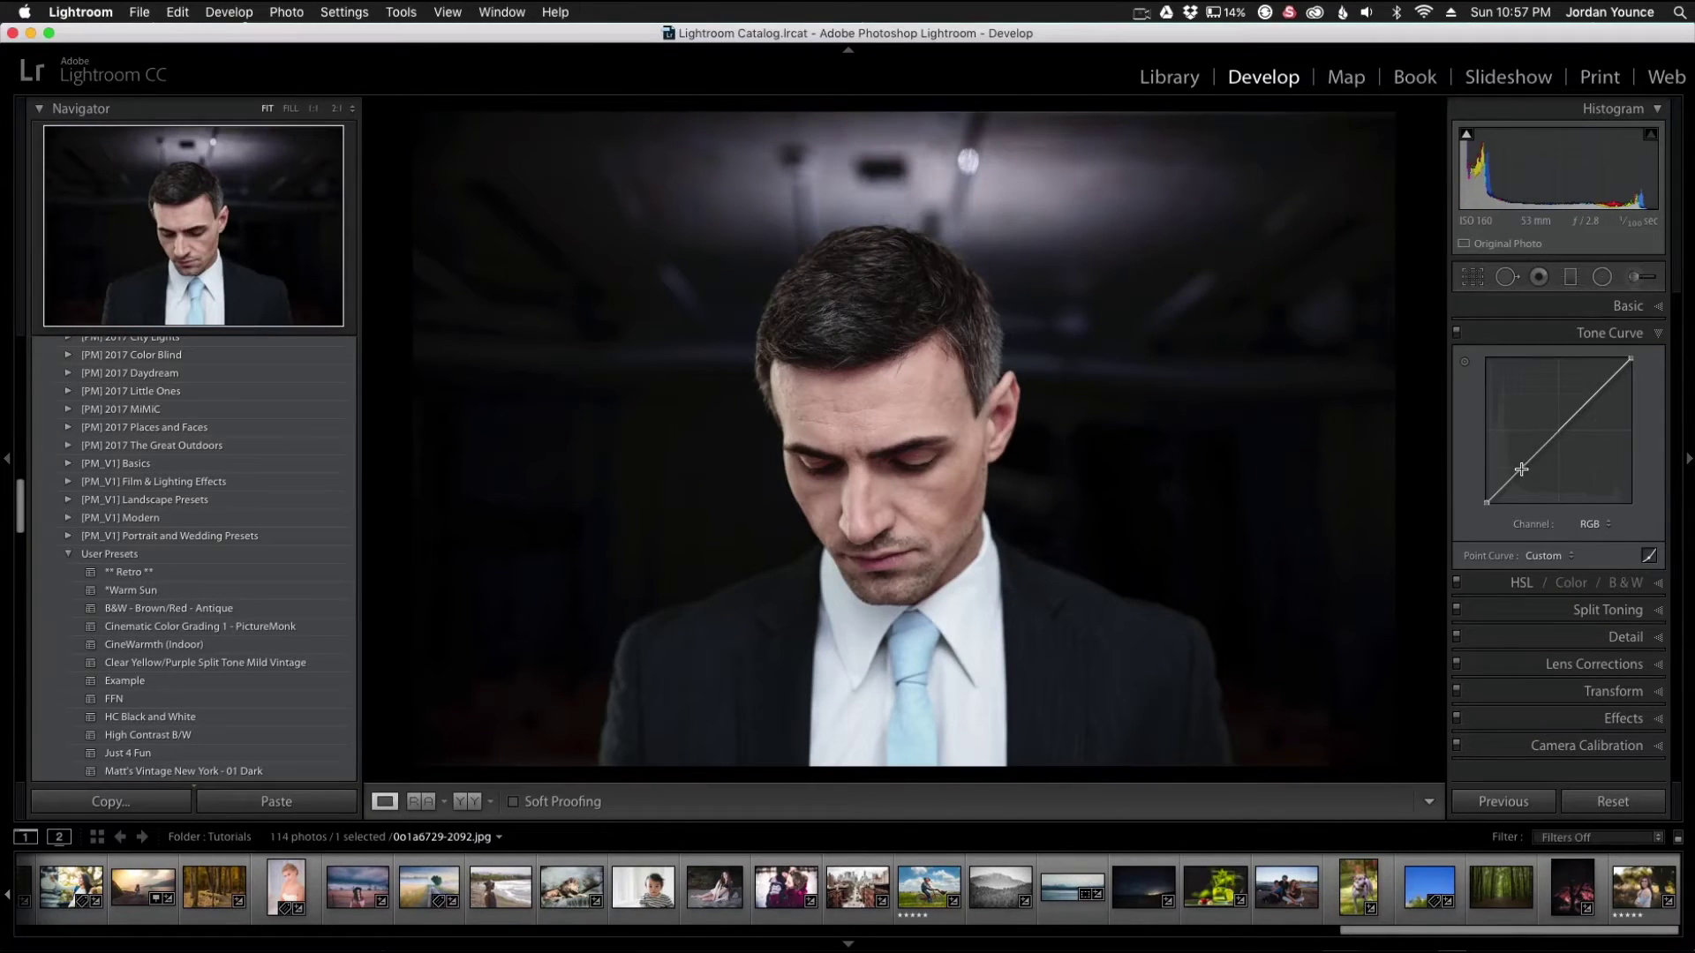
pyautogui.moveTo(1485, 504); pyautogui.dragTo(1524, 466)
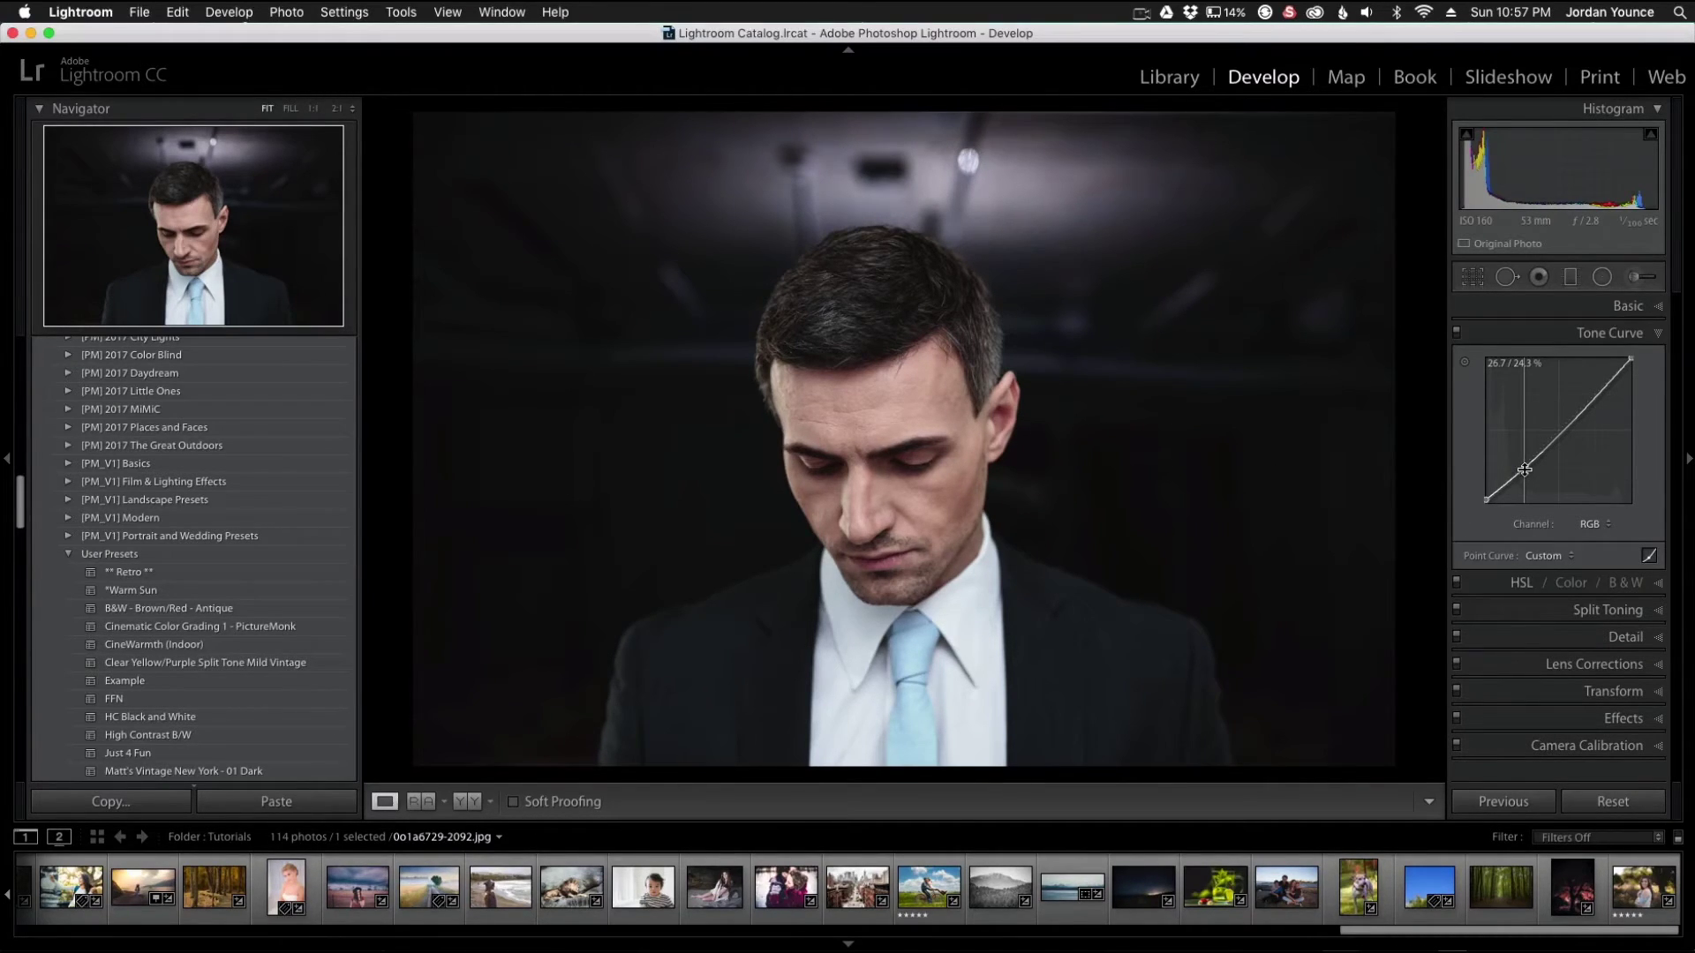
pyautogui.moveTo(1524, 468); pyautogui.dragTo(1525, 470)
# Soften the tonal range further by setting Highlights to -41 and Shadows to +41.
pyautogui.click(1627, 307)
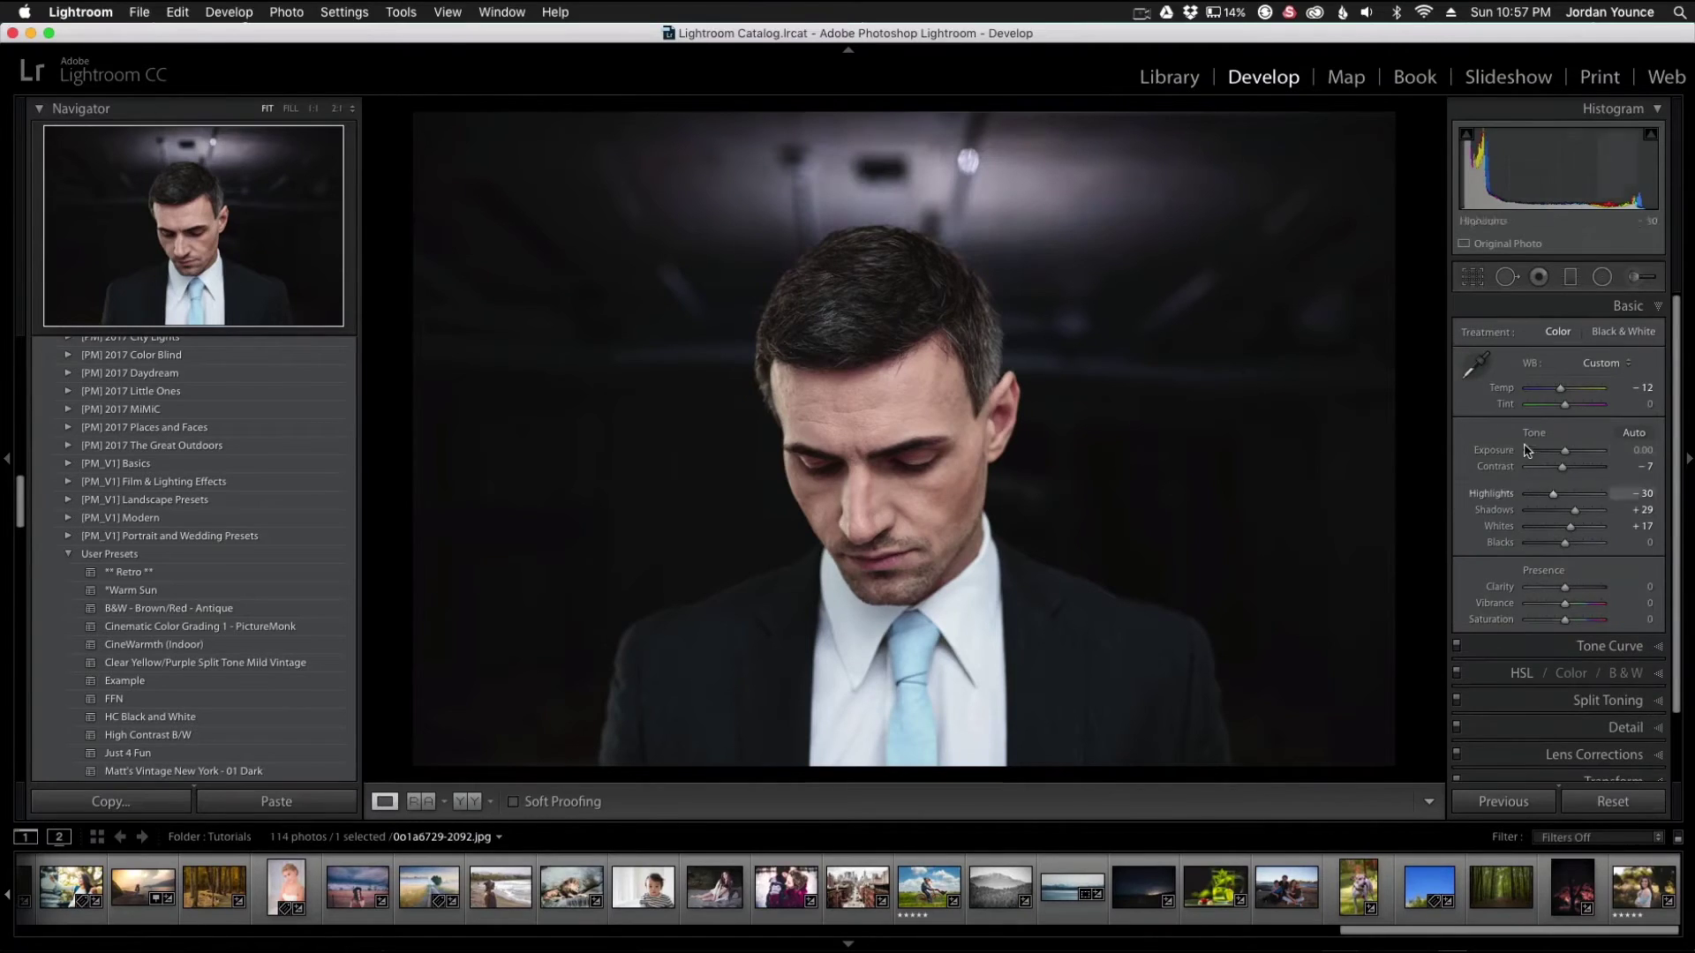
pyautogui.moveTo(1556, 500); pyautogui.dragTo(1553, 501)
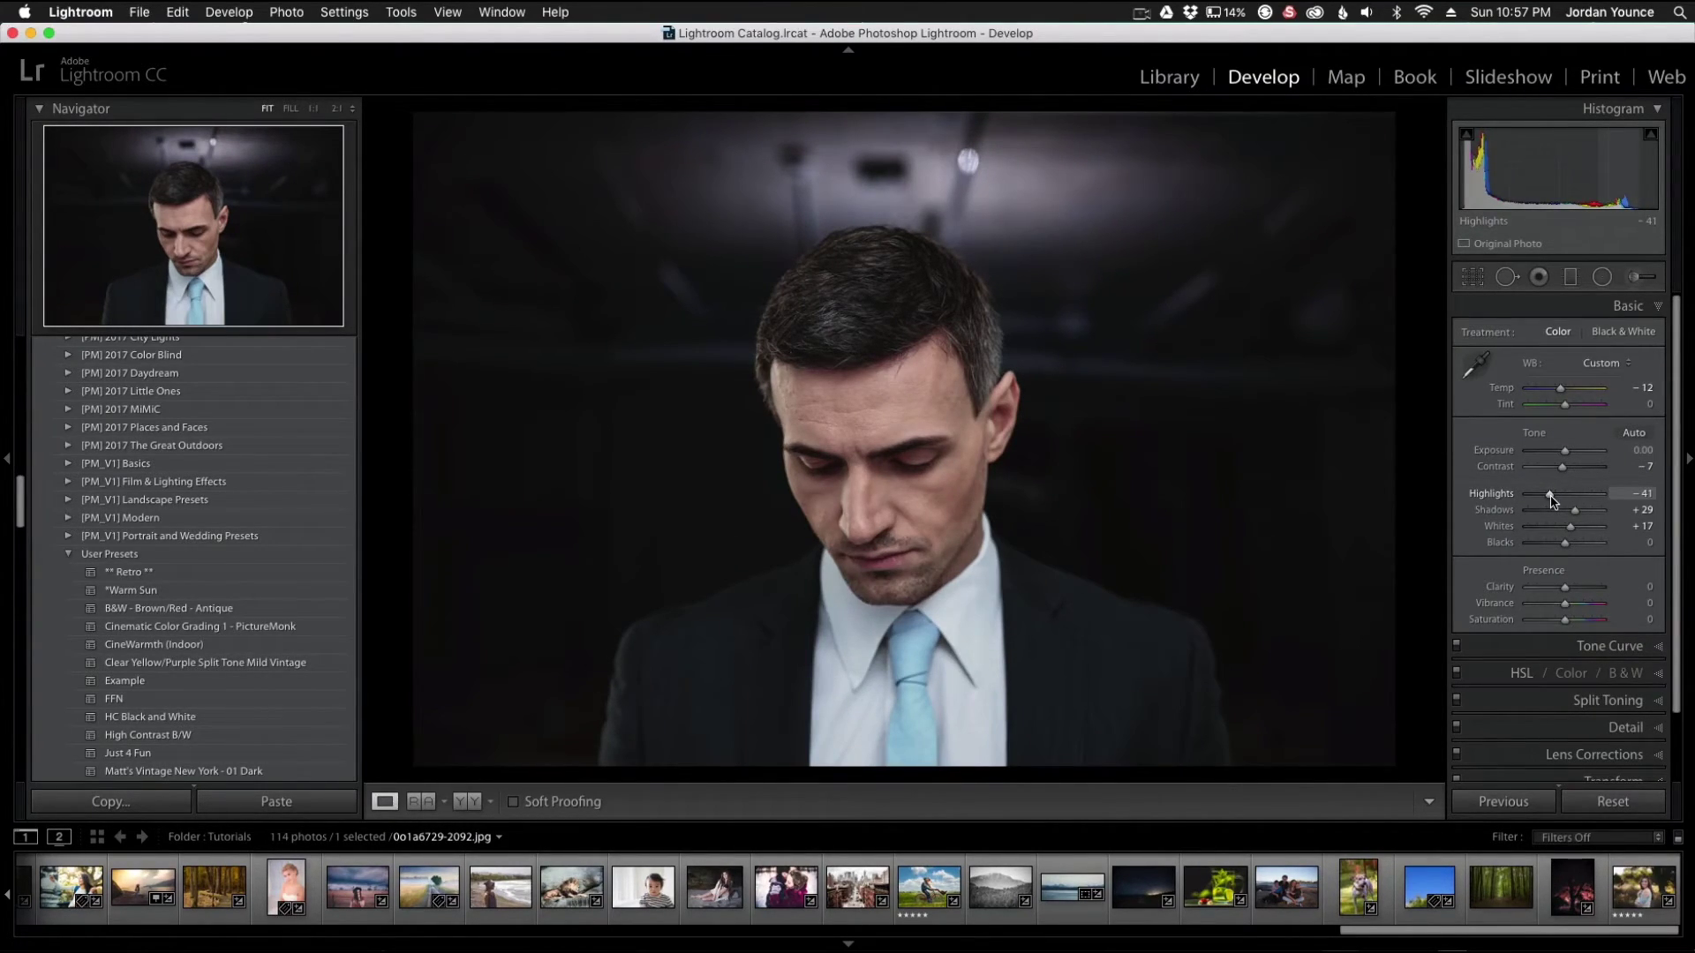
pyautogui.moveTo(1575, 511); pyautogui.dragTo(1583, 519)
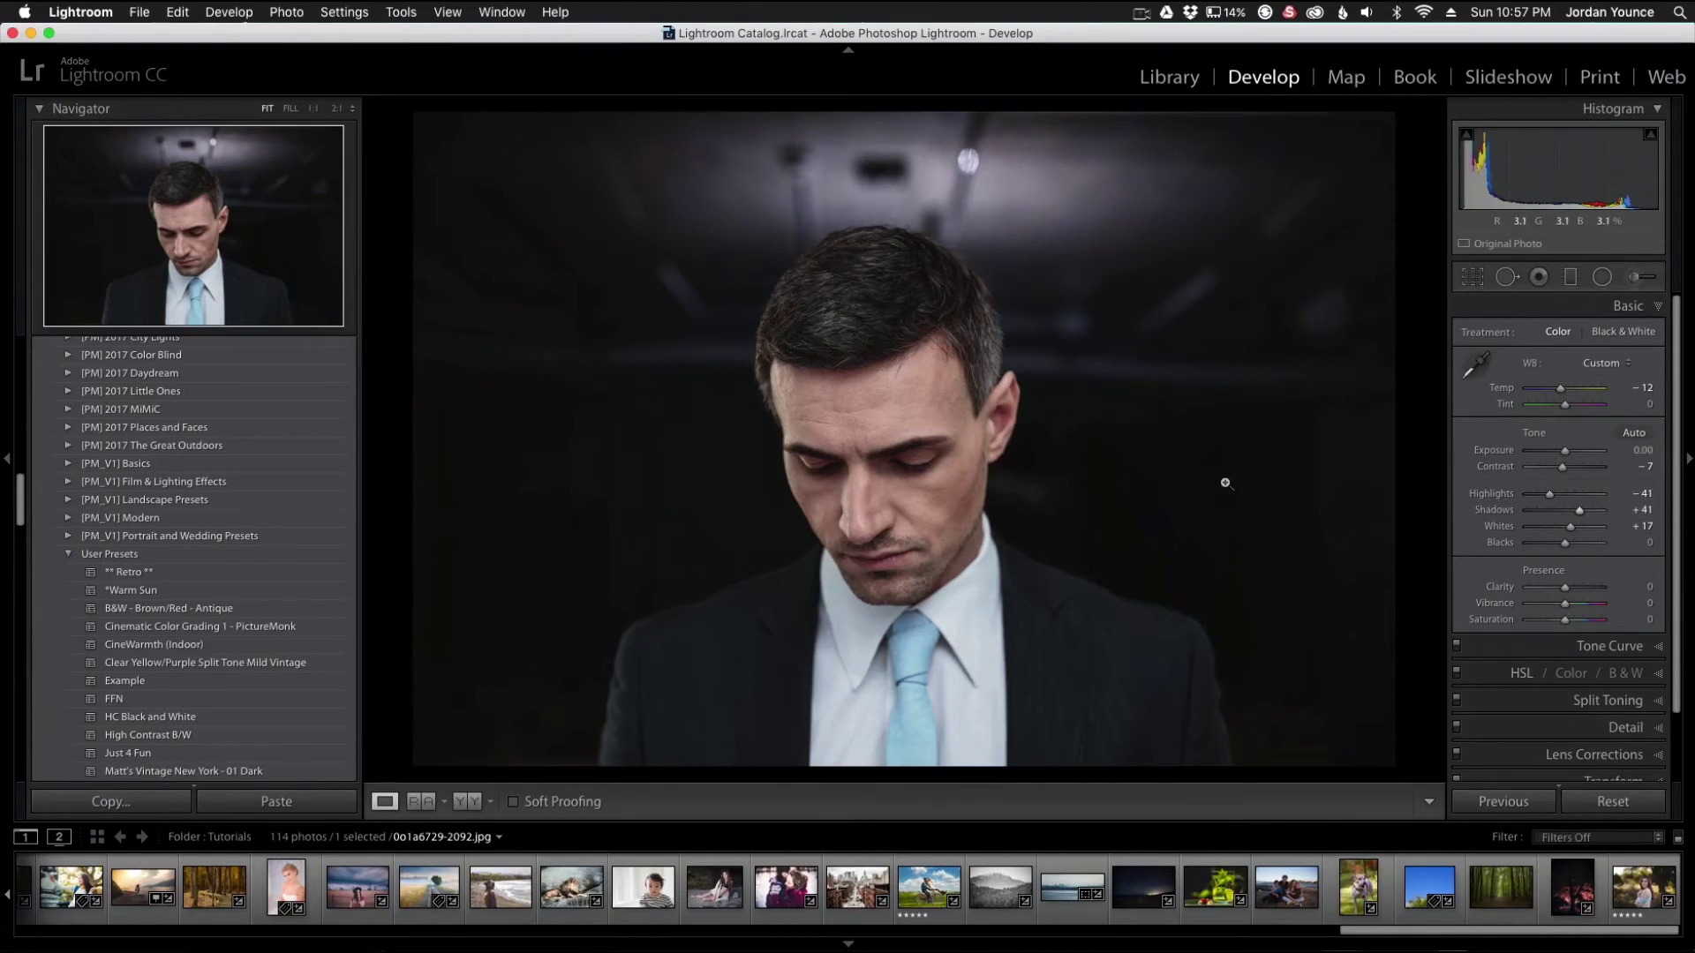
# Compare the portrait before and after side by side, examining the skin tones of the face up close.
pyautogui.click(467, 802)
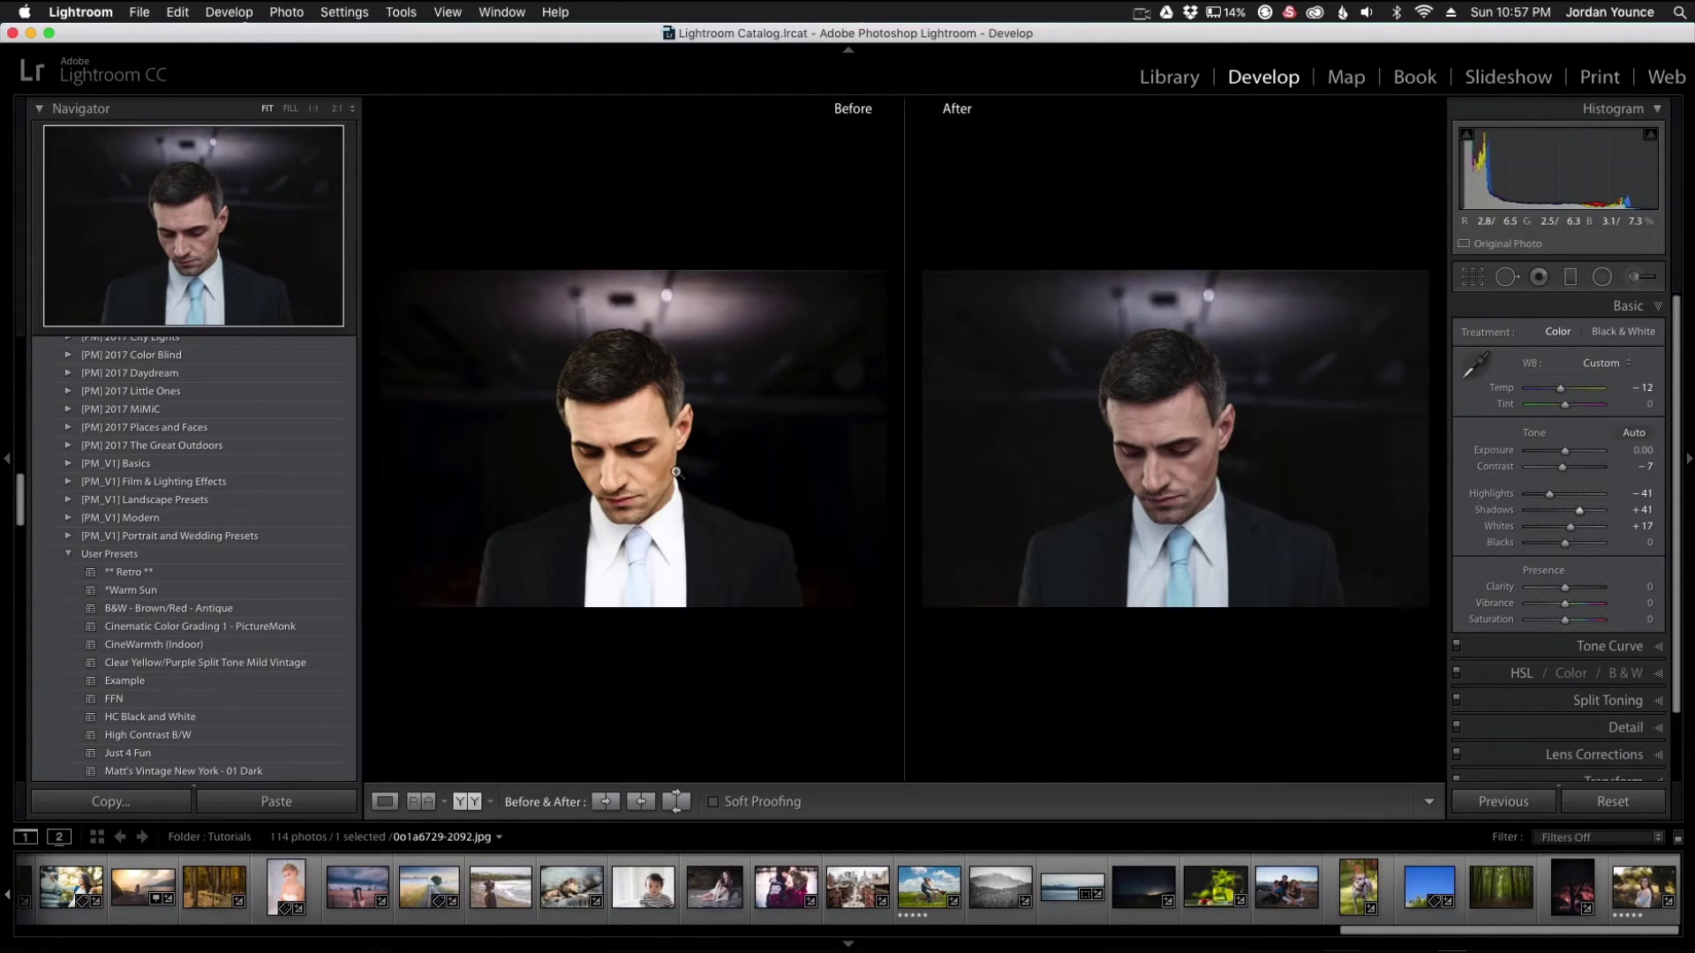
pyautogui.click(1168, 450)
pyautogui.moveTo(1210, 651); pyautogui.dragTo(1171, 534)
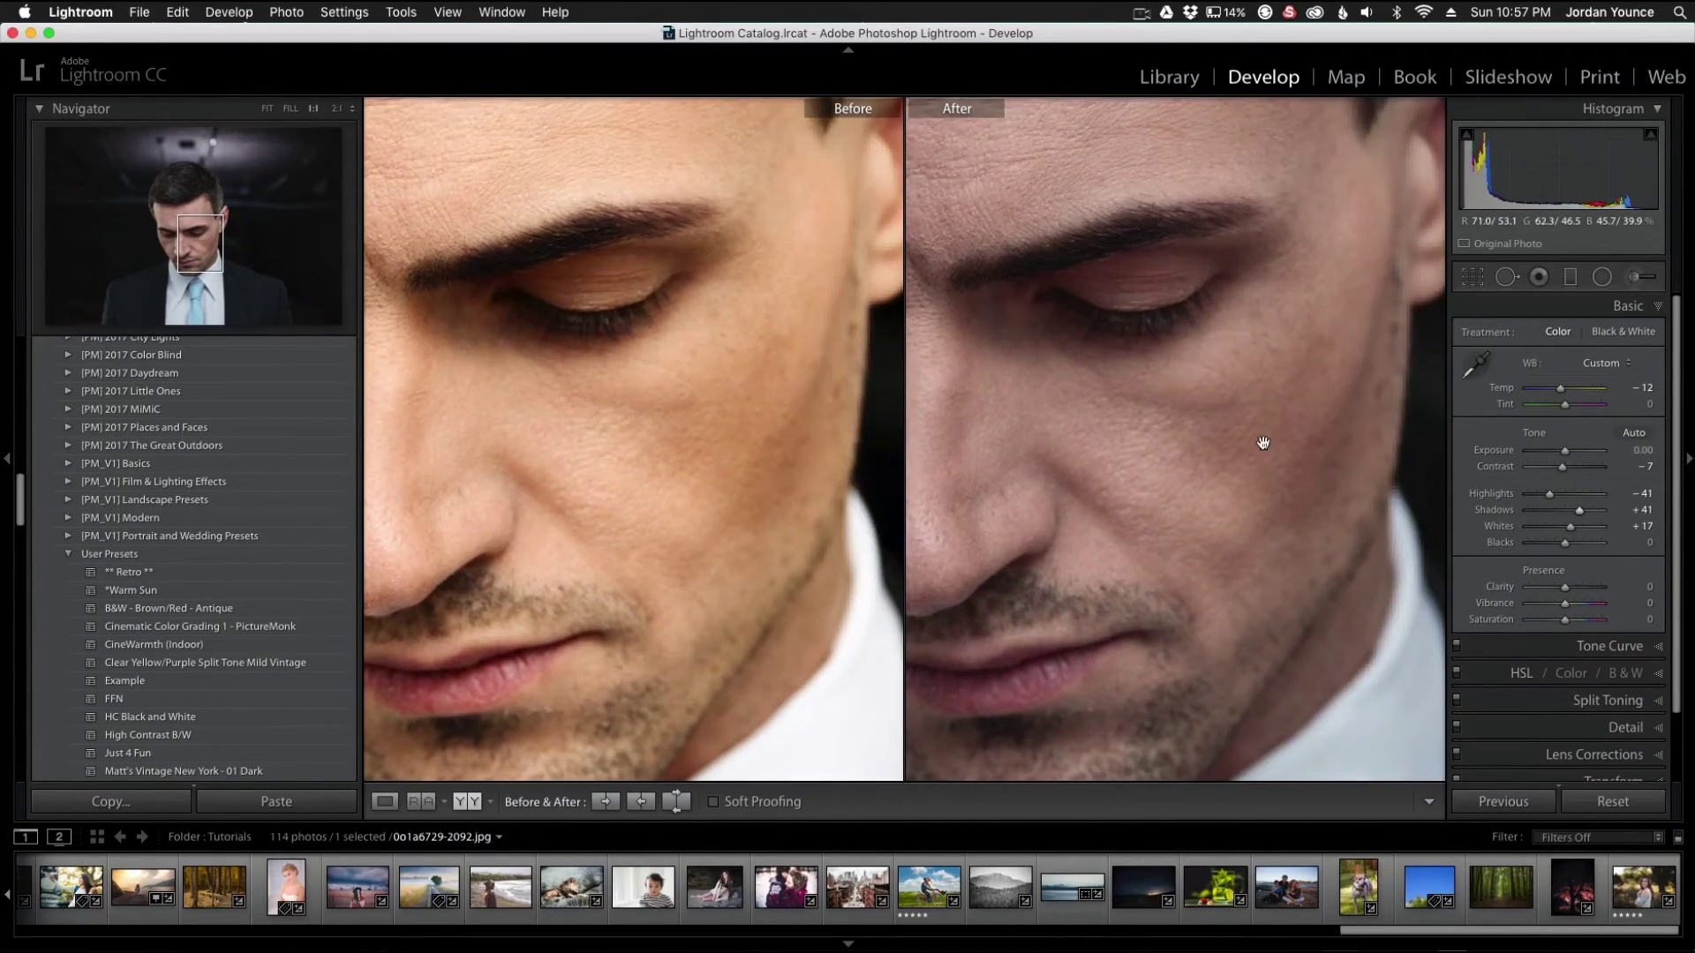
pyautogui.moveTo(1139, 303); pyautogui.dragTo(1230, 727)
pyautogui.click(1220, 578)
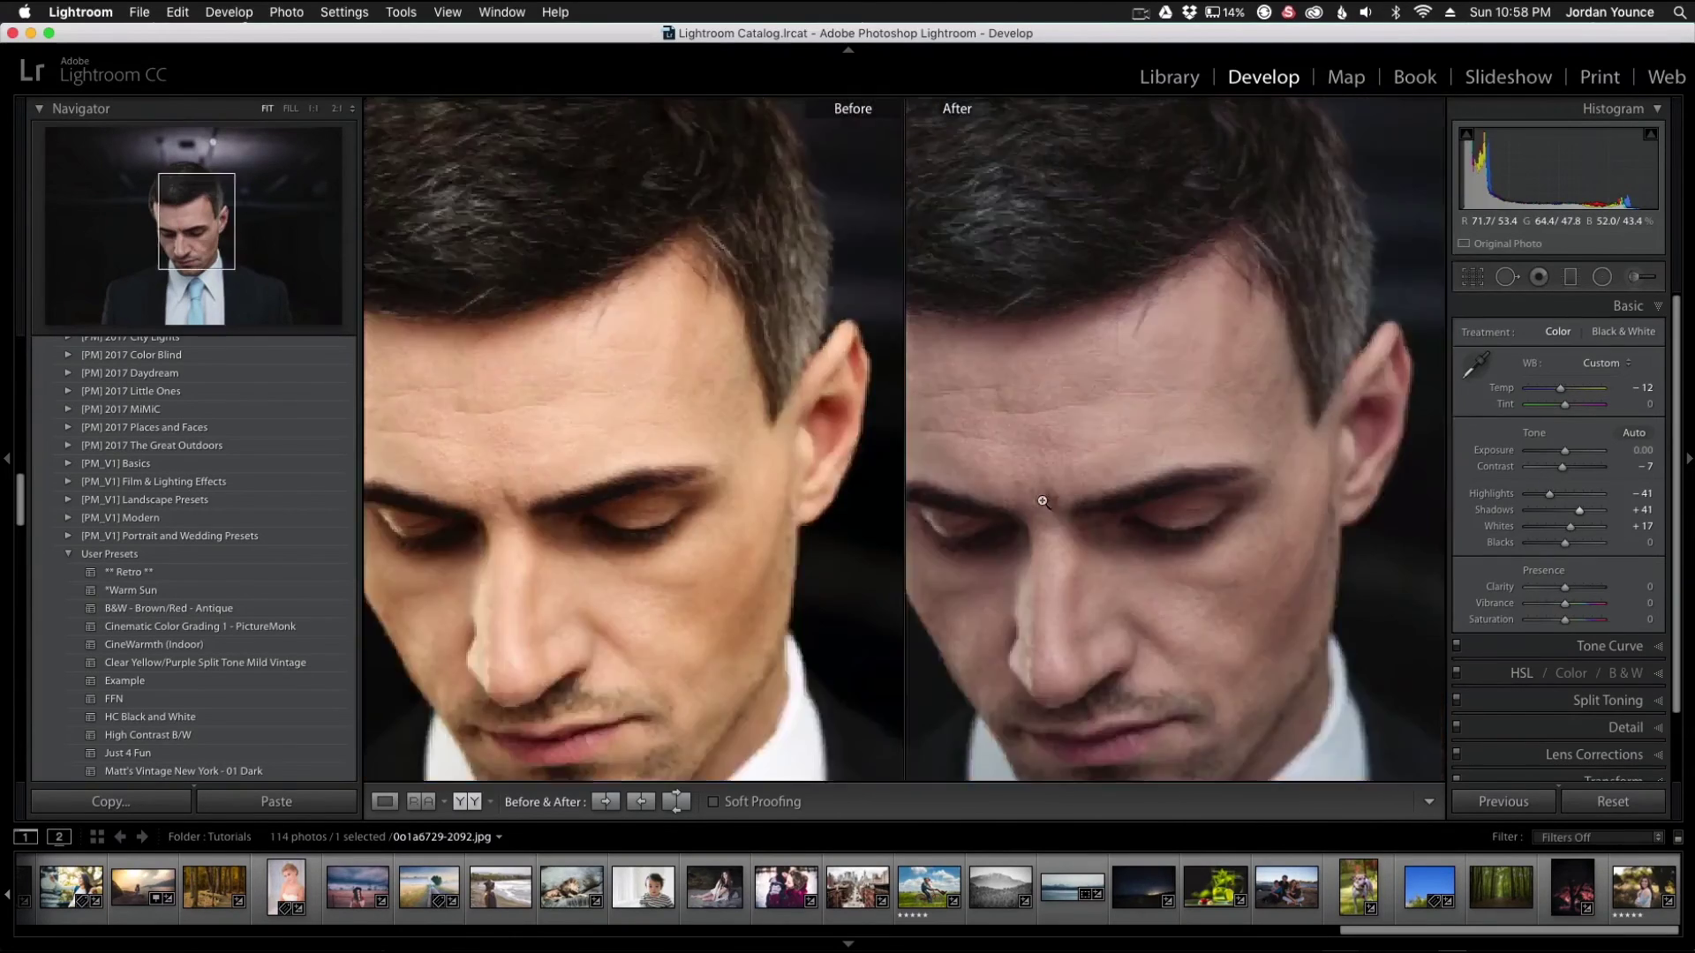